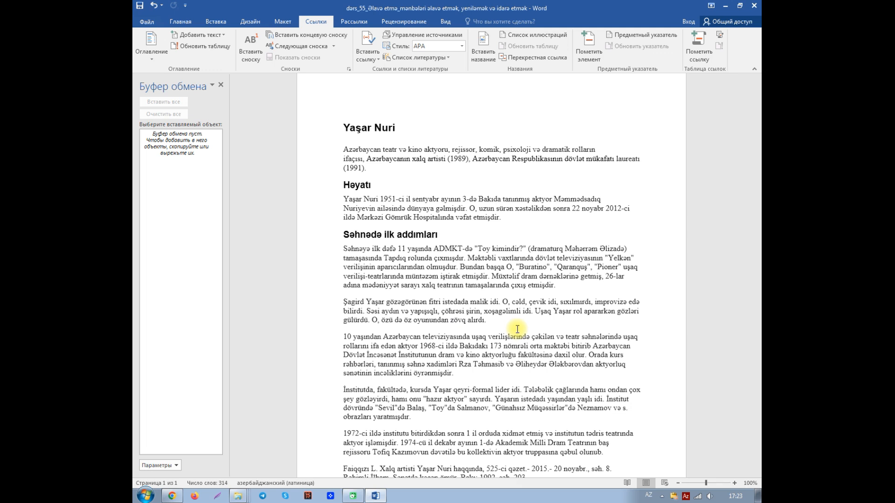
- Close the clipboard pane and bring the reference list at the end of the document into view
{"action": "left_click", "coordinate": [222, 86]}
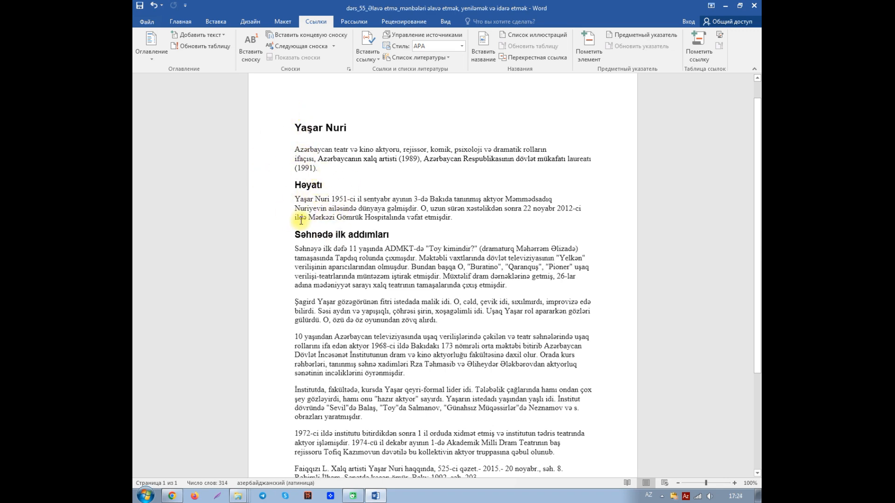
{"action": "scroll", "coordinate": [410, 278], "scroll_direction": "down", "scroll_amount": 1}
{"action": "scroll", "coordinate": [410, 270], "scroll_direction": "down", "scroll_amount": 4}
{"action": "scroll", "coordinate": [401, 224], "scroll_direction": "up", "scroll_amount": 3}
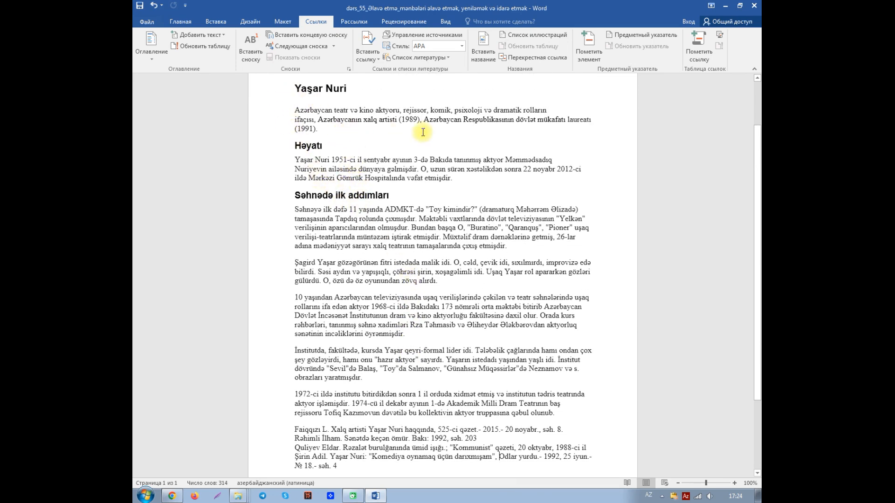
{"action": "left_click", "coordinate": [296, 429]}
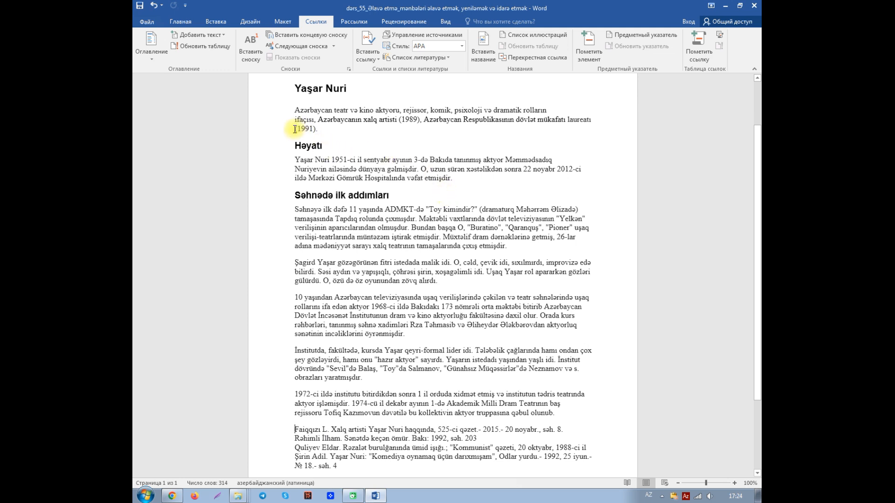
- Begin creating a new citation source at the end of the introductory paragraph, after "(1991).", keeping the reference list visible
{"action": "left_click", "coordinate": [321, 128]}
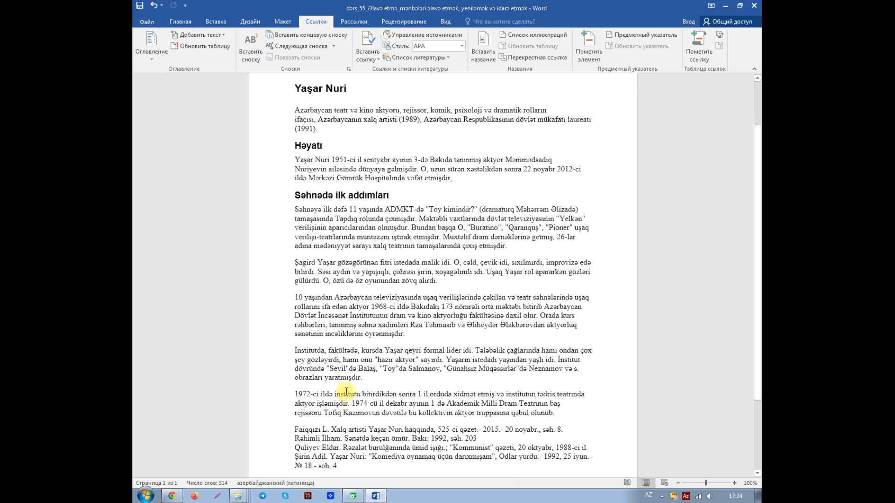
{"action": "left_click", "coordinate": [326, 138]}
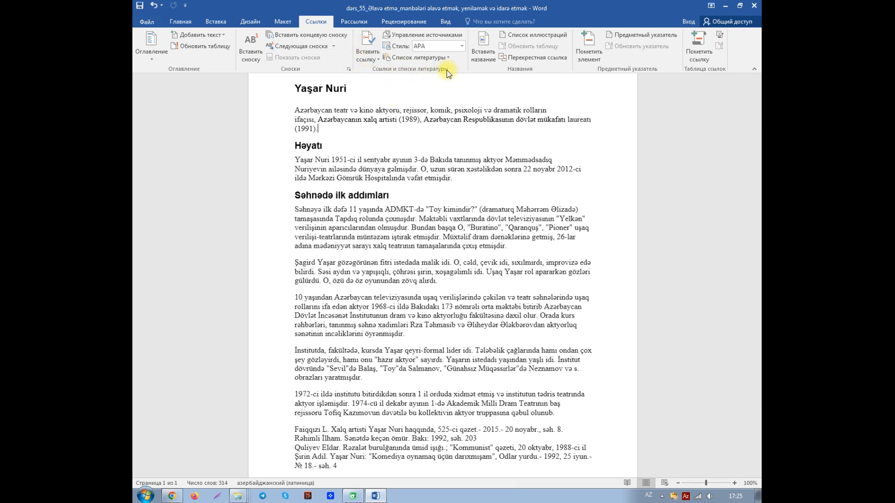
{"action": "left_click", "coordinate": [369, 61]}
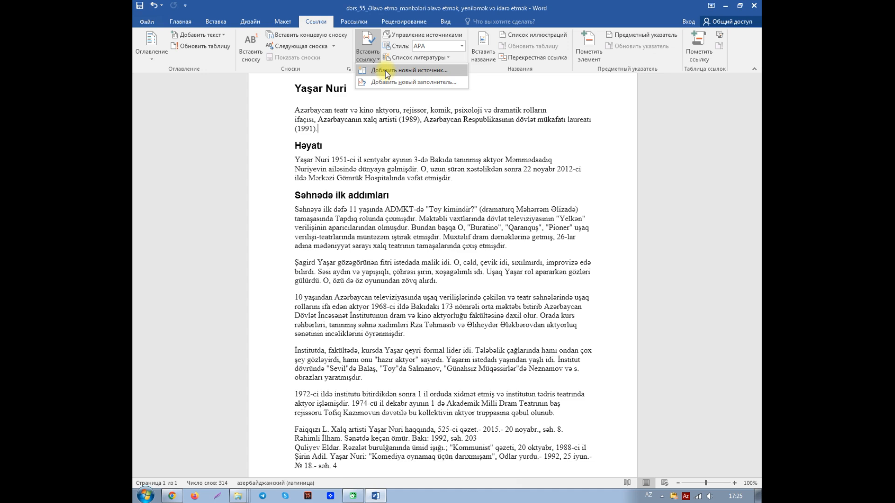
{"action": "left_click", "coordinate": [385, 71]}
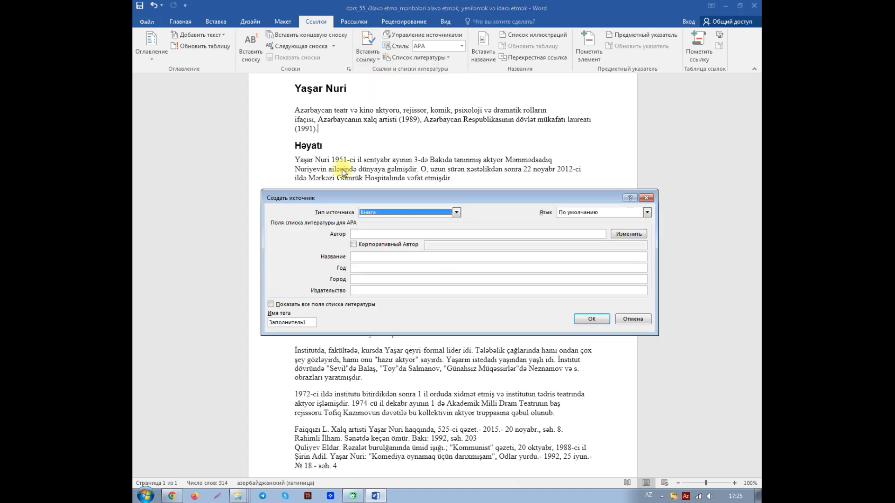
{"action": "left_click_drag", "start_coordinate": [339, 193], "coordinate": [446, 168]}
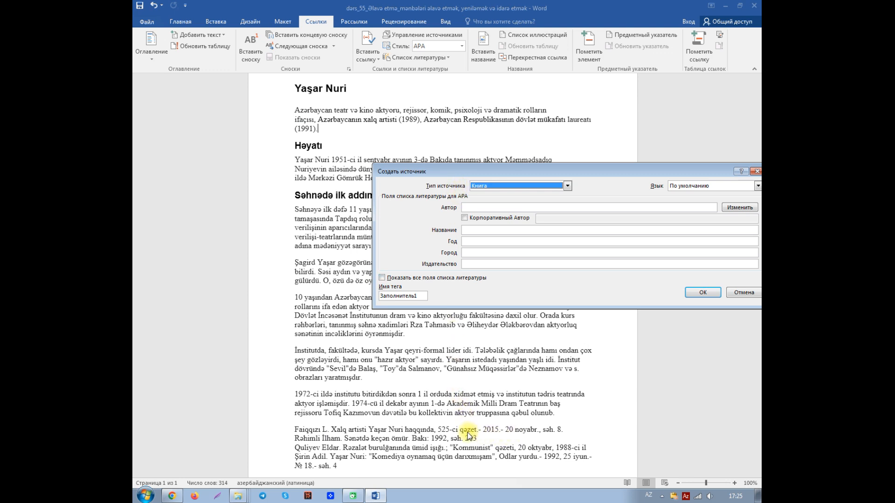
- Look through all the source types available for the new source, from first to last
{"action": "left_click", "coordinate": [568, 186]}
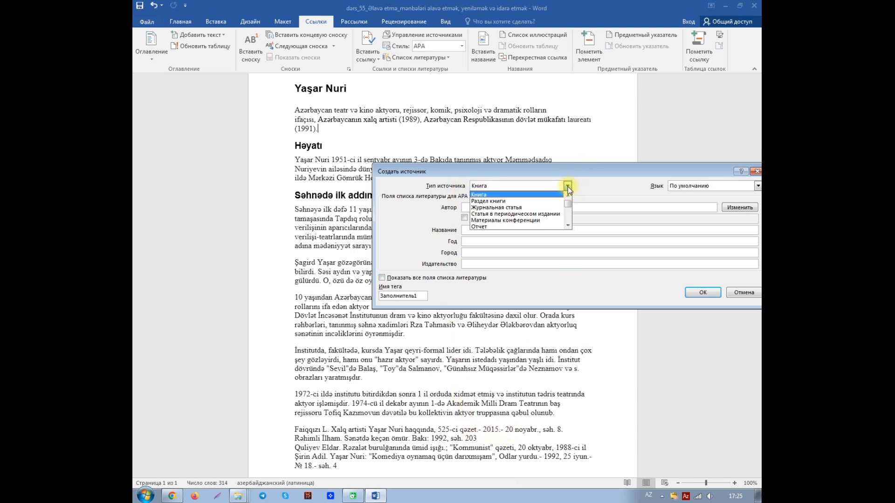
{"action": "left_click", "coordinate": [567, 226]}
{"action": "left_click", "coordinate": [568, 226]}
{"action": "left_click", "coordinate": [567, 225]}
{"action": "left_click", "coordinate": [568, 226]}
{"action": "left_click", "coordinate": [568, 226]}
{"action": "left_click", "coordinate": [568, 225]}
{"action": "left_click", "coordinate": [568, 225]}
{"action": "left_click", "coordinate": [568, 226]}
{"action": "left_click", "coordinate": [568, 226]}
{"action": "left_click", "coordinate": [567, 226]}
{"action": "left_click", "coordinate": [567, 225]}
{"action": "left_click_drag", "start_coordinate": [568, 214], "coordinate": [564, 198]}
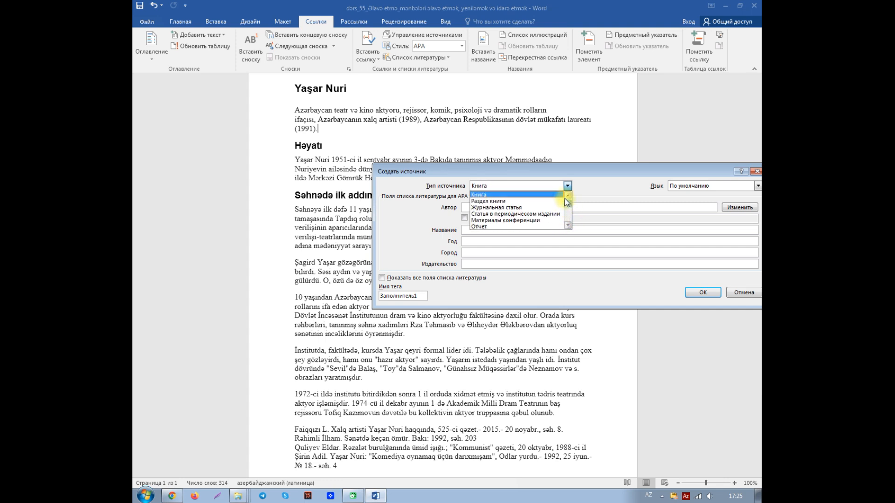
- Set the type of the new source to Разное
{"action": "left_click", "coordinate": [567, 225]}
{"action": "left_click", "coordinate": [567, 225]}
{"action": "left_click", "coordinate": [568, 226]}
{"action": "left_click", "coordinate": [568, 226]}
{"action": "left_click", "coordinate": [568, 226]}
{"action": "left_click", "coordinate": [568, 226]}
{"action": "left_click", "coordinate": [568, 226]}
{"action": "left_click", "coordinate": [568, 226]}
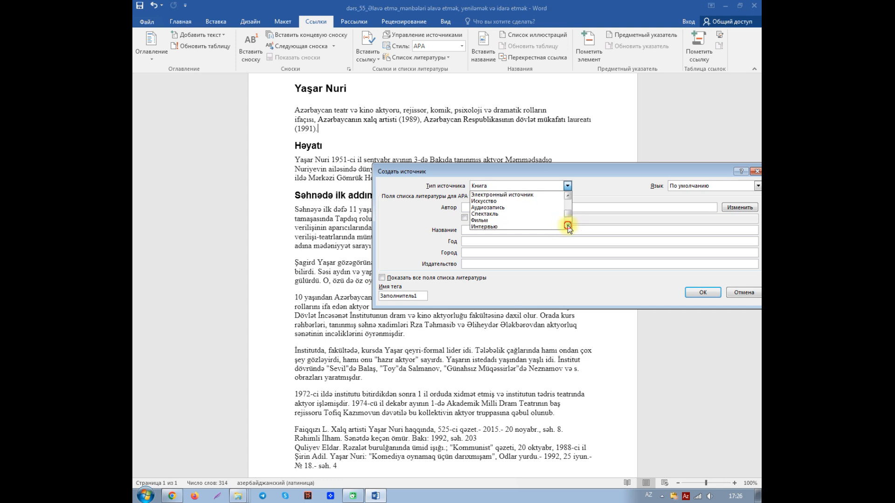
{"action": "left_click", "coordinate": [568, 226]}
{"action": "left_click", "coordinate": [567, 225]}
{"action": "left_click", "coordinate": [568, 225]}
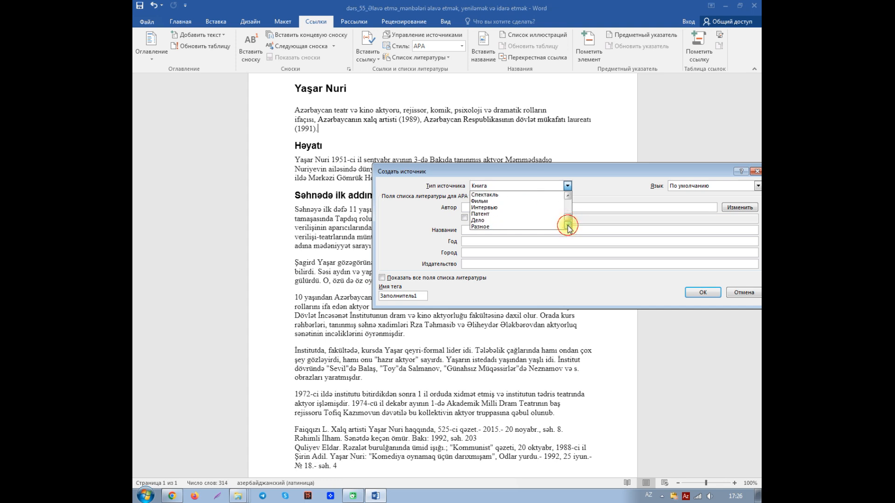
{"action": "left_click", "coordinate": [491, 226]}
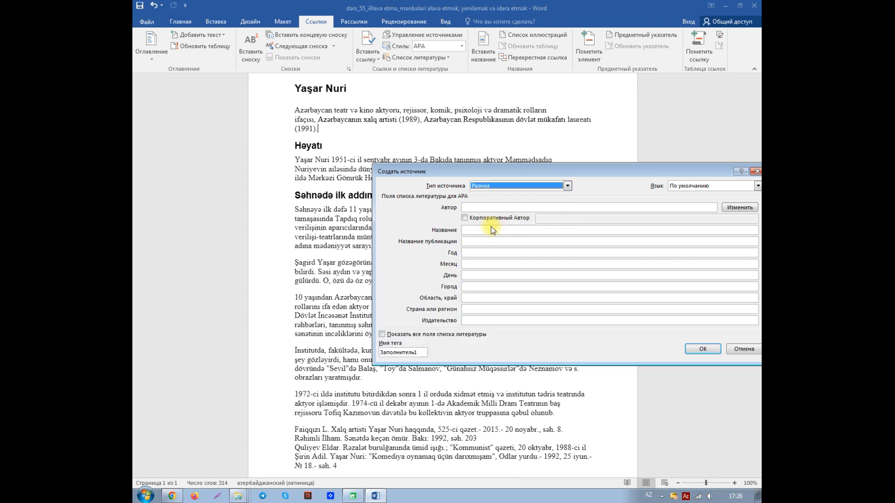
- Enter the first listed reference's individual author, without a corporate author, and the title "Xalq artisti Y. Nuri haqqında"
{"action": "left_click", "coordinate": [465, 219]}
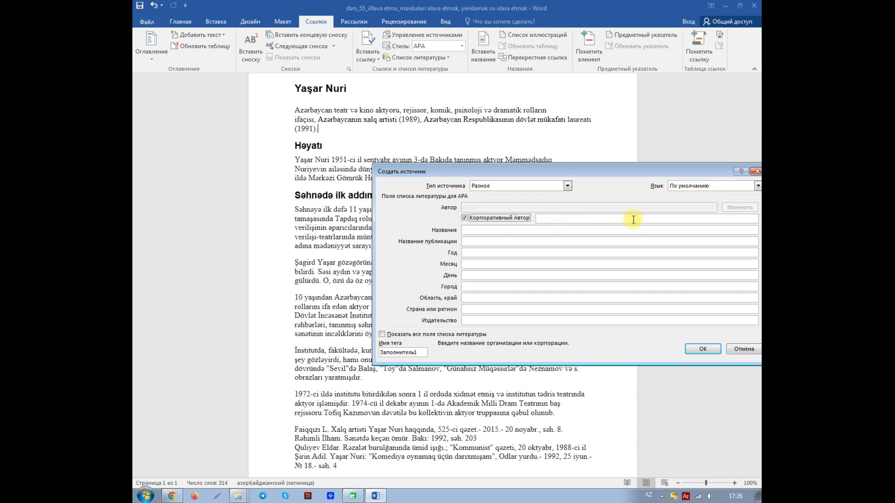
{"action": "left_click", "coordinate": [465, 218]}
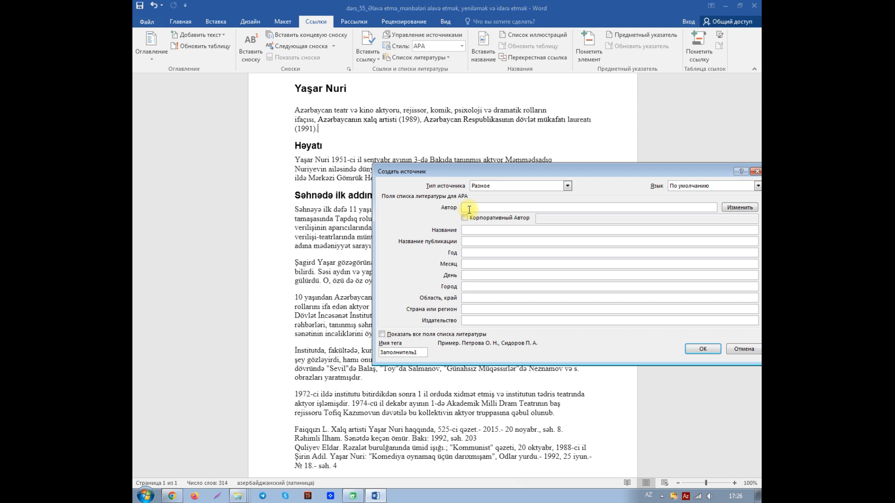
{"action": "type", "text": "Faiqqızı, L."}
{"action": "left_click", "coordinate": [472, 231]}
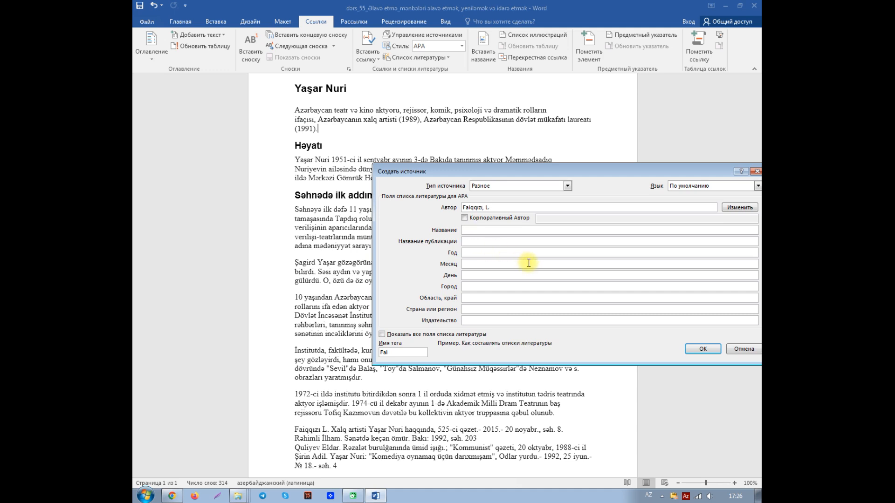
{"action": "type", "text": "Xalq artisti Y. Nuri haqqında"}
- Give the source the month noyabr and the year 2015, and insert its citation into the text
{"action": "left_click", "coordinate": [472, 265]}
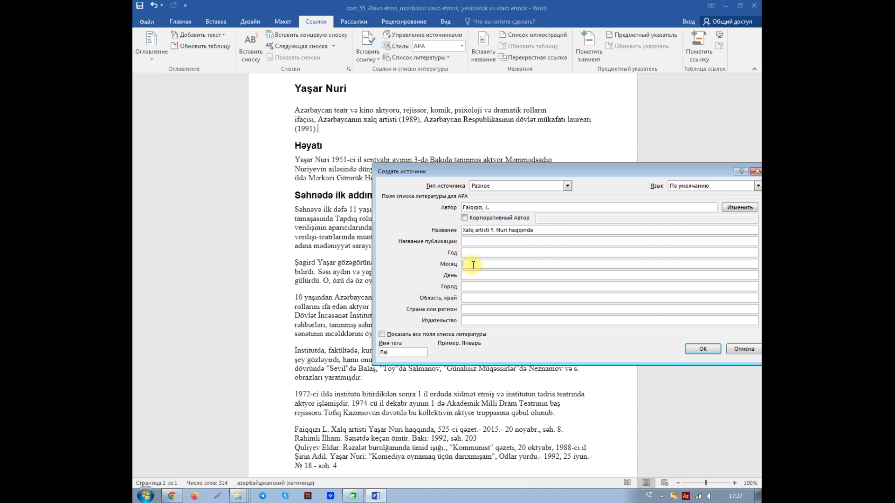
{"action": "type", "text": "noyabr"}
{"action": "left_click", "coordinate": [470, 252]}
{"action": "type", "text": "201"}
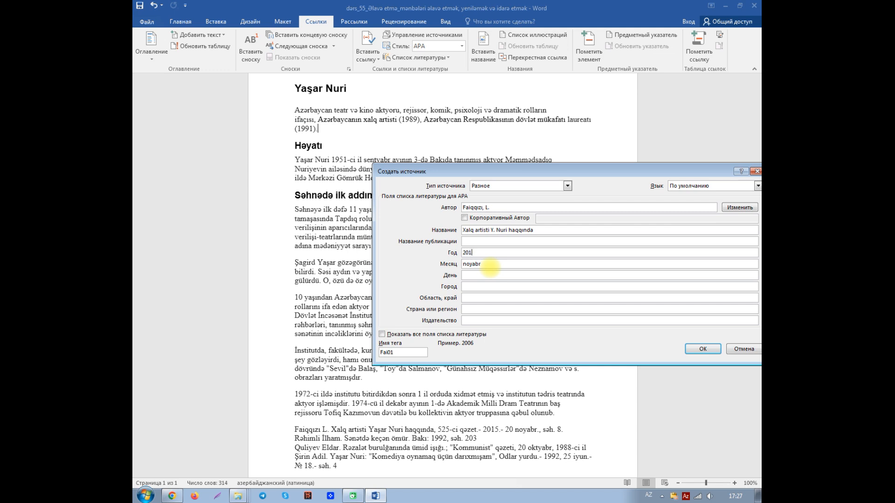
{"action": "type", "text": "5"}
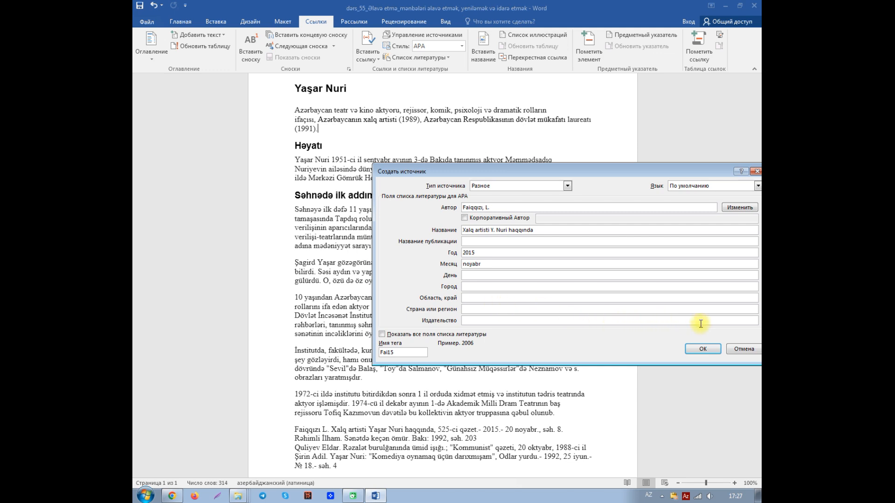
{"action": "left_click", "coordinate": [702, 350]}
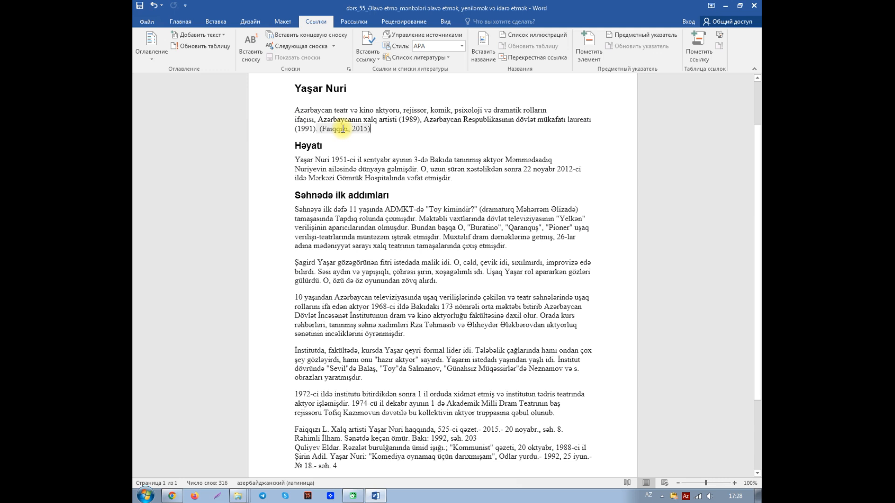
- Edit the citation after "(1991)." to include page 8
{"action": "left_click", "coordinate": [343, 130]}
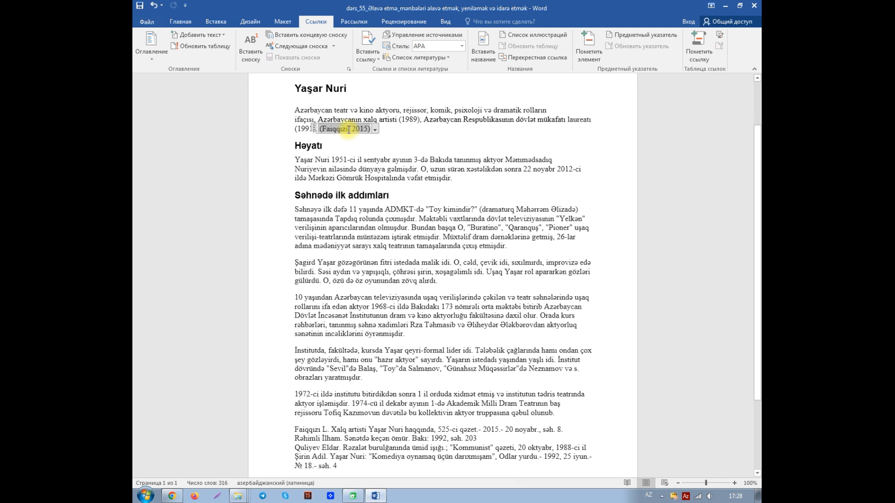
{"action": "right_click", "coordinate": [348, 130]}
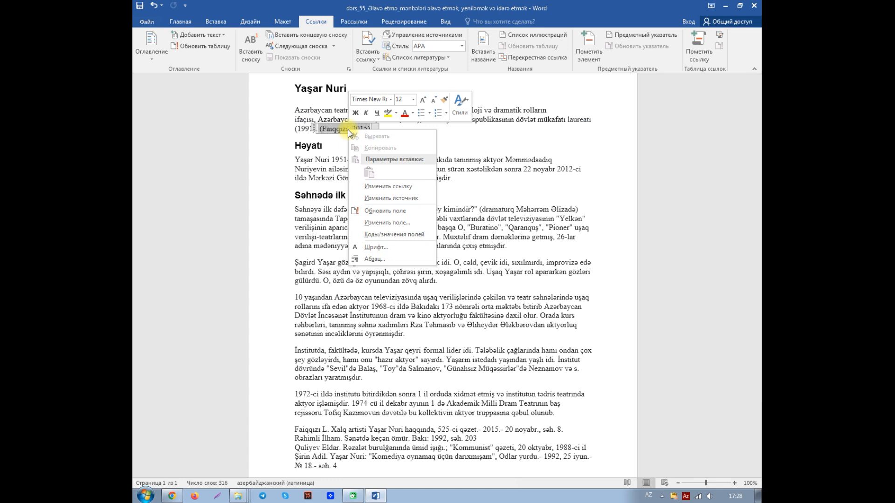
{"action": "left_click", "coordinate": [377, 187]}
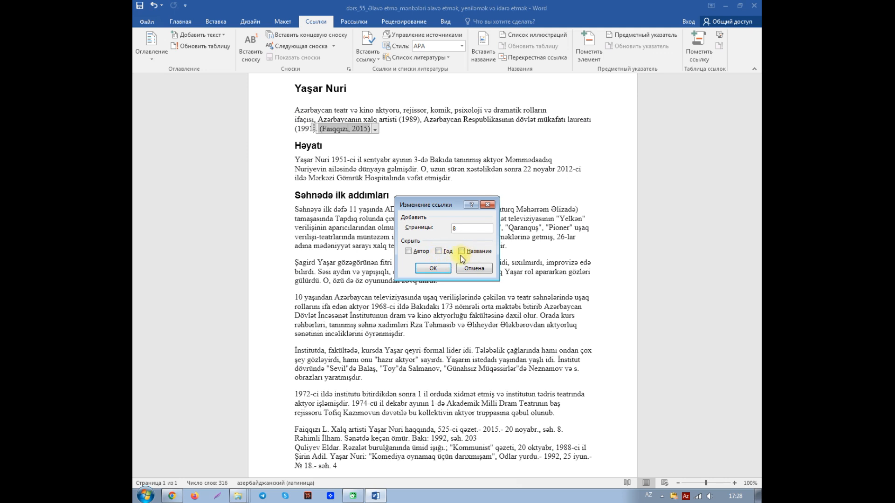
{"action": "left_click", "coordinate": [433, 269]}
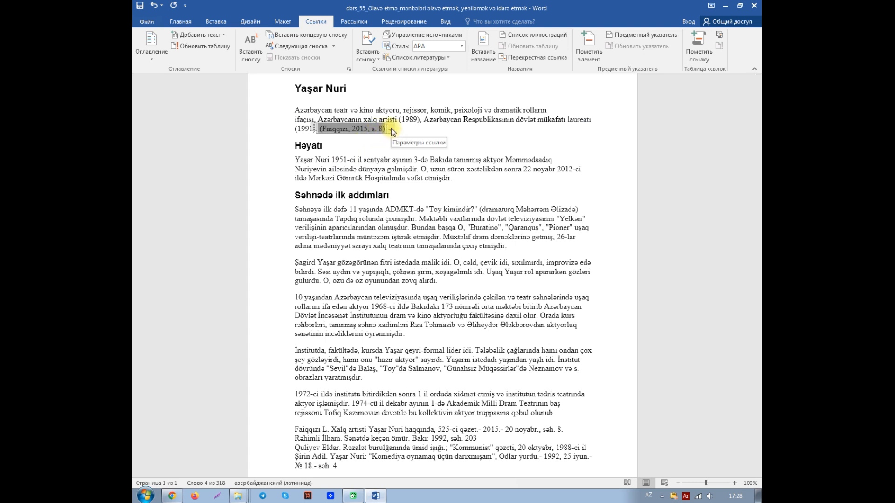
- Edit the cited source to set its day to 20, applying the change to both the master list and the current document
{"action": "left_click", "coordinate": [391, 129]}
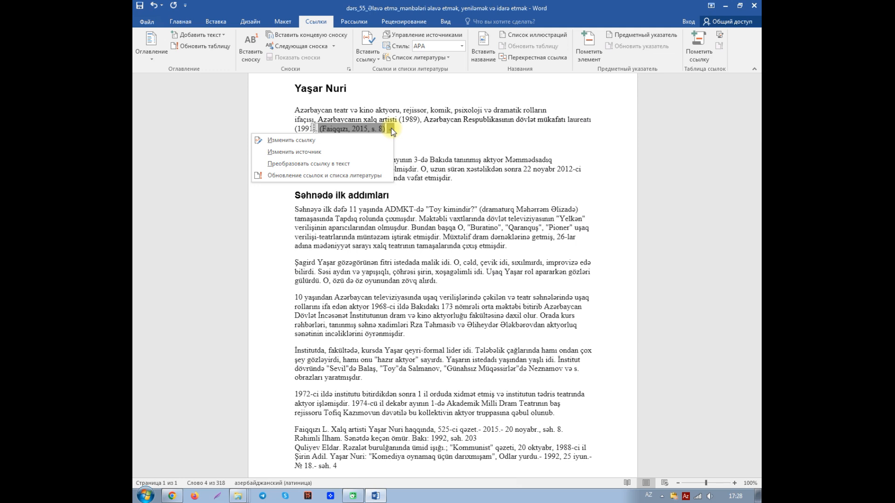
{"action": "left_click", "coordinate": [307, 154]}
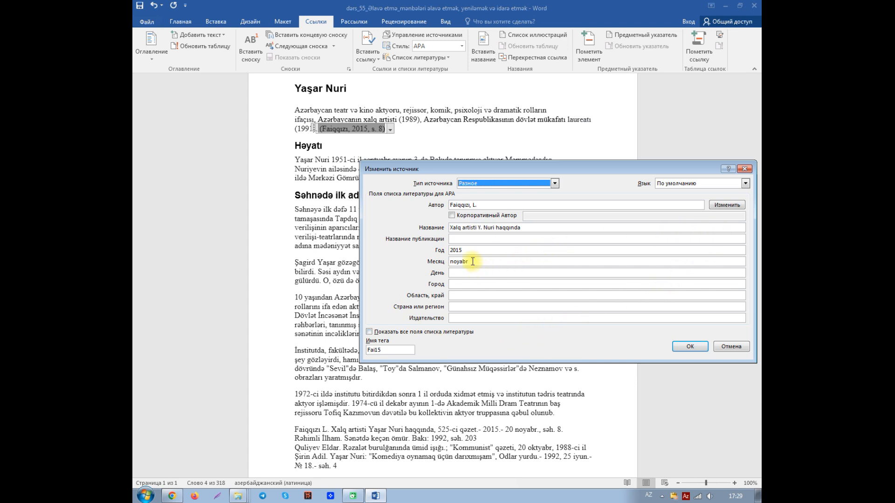
{"action": "left_click", "coordinate": [453, 273]}
{"action": "type", "text": "20"}
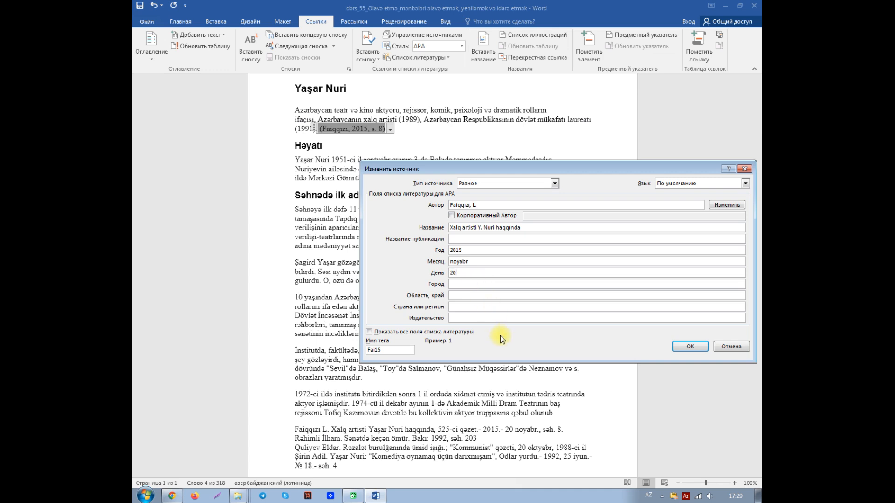
{"action": "left_click", "coordinate": [689, 346]}
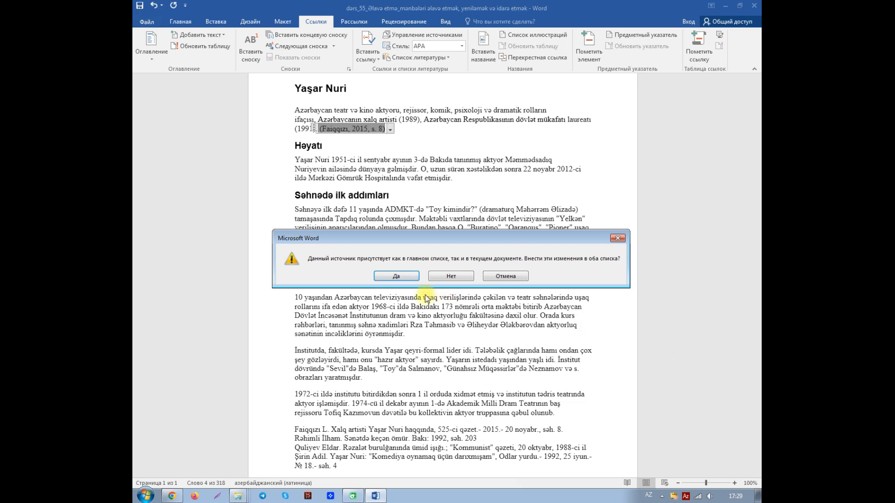
{"action": "left_click", "coordinate": [397, 276]}
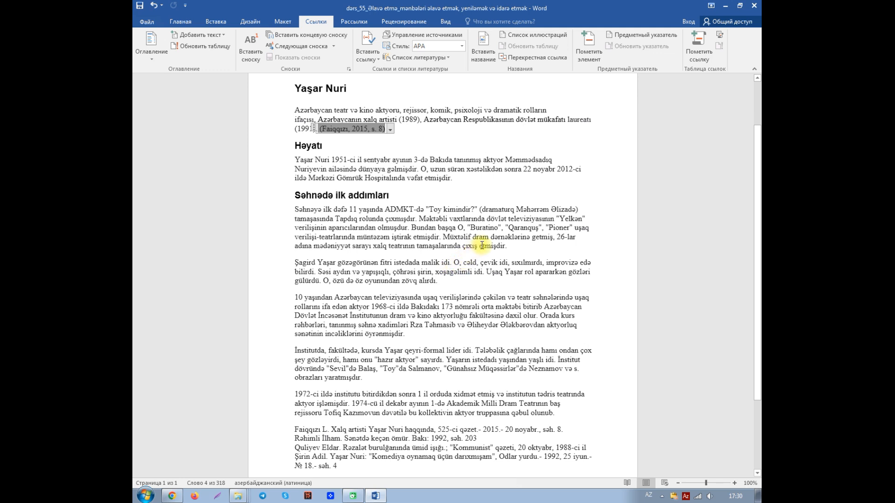
- Begin a new source of type Книга with the second listed reference's author, citing the first paragraph under "Səhnədə ilk addımları"
{"action": "left_click", "coordinate": [513, 245]}
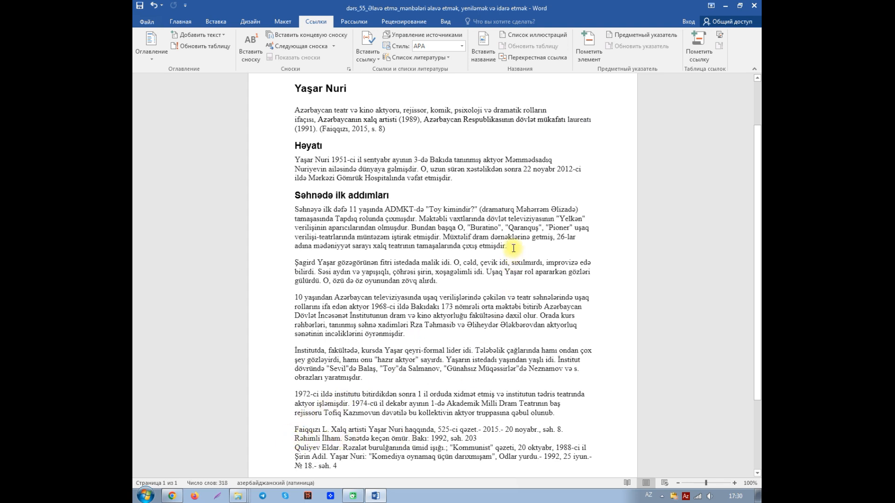
{"action": "left_click", "coordinate": [371, 55]}
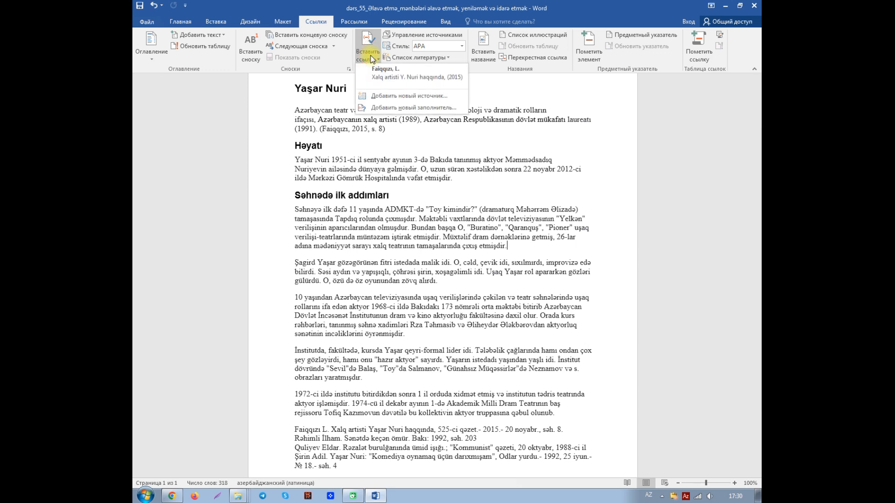
{"action": "left_click", "coordinate": [389, 97]}
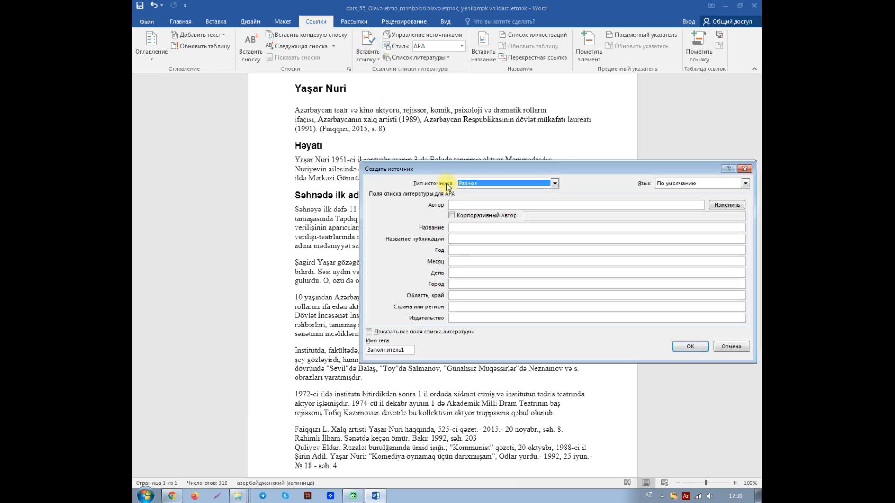
{"action": "left_click", "coordinate": [461, 204]}
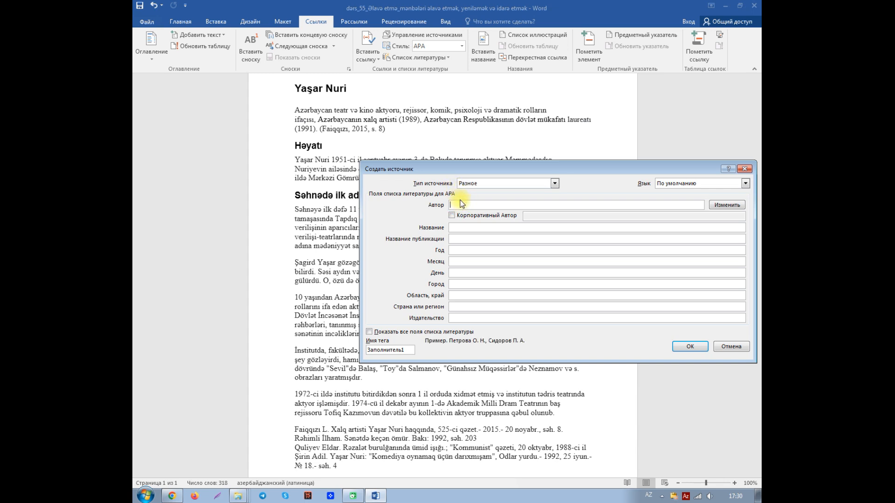
{"action": "type", "text": "Rəhimli, İlham"}
{"action": "left_click", "coordinate": [555, 183]}
{"action": "left_click_drag", "start_coordinate": [558, 220], "coordinate": [555, 195]}
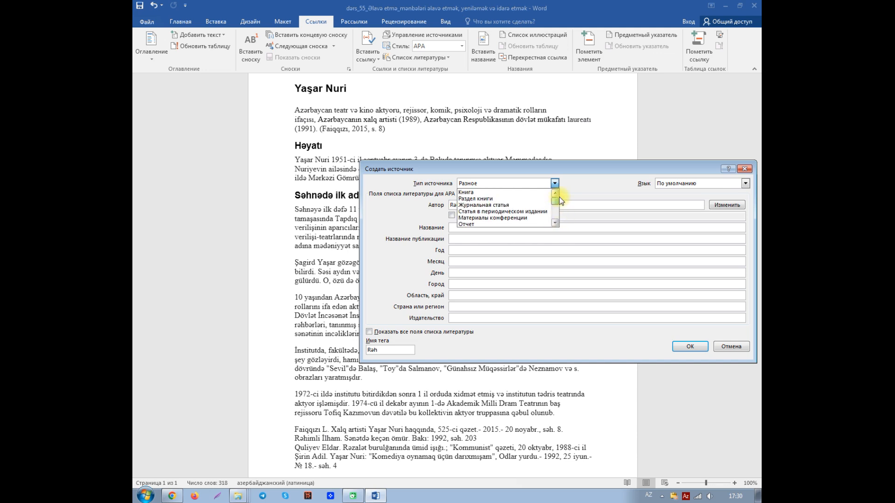
{"action": "left_click", "coordinate": [471, 192]}
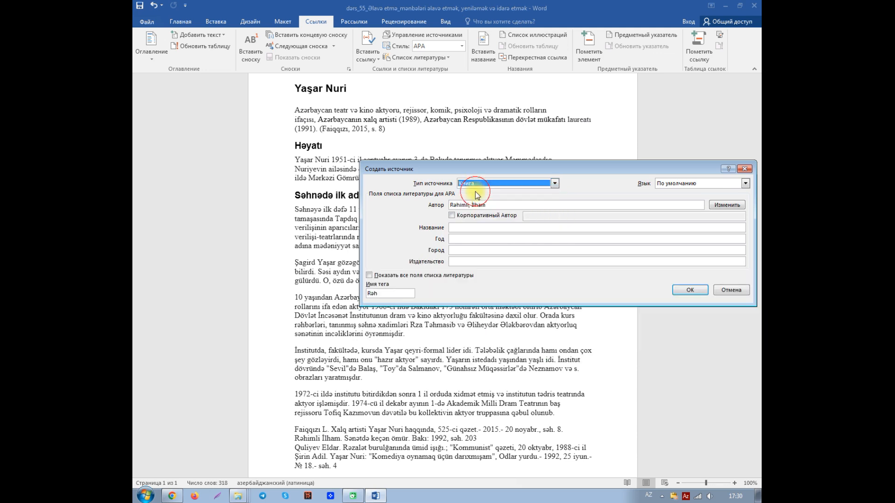
- Enter the title "Sənədə keçən ömür" and the year 1992 for the new book source
{"action": "left_click", "coordinate": [480, 231]}
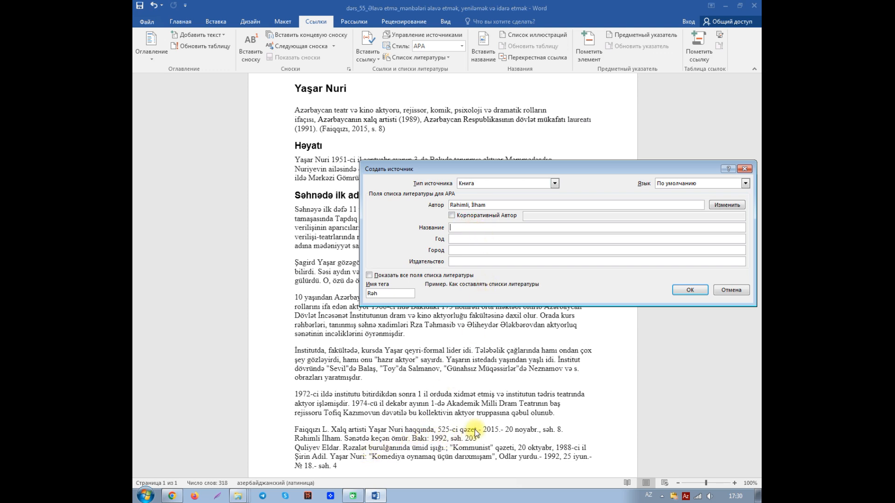
{"action": "type", "text": "Sənət"}
{"action": "key", "text": "BackSpace"}
{"action": "type", "text": "də keçən ömür"}
{"action": "left_click", "coordinate": [455, 241]}
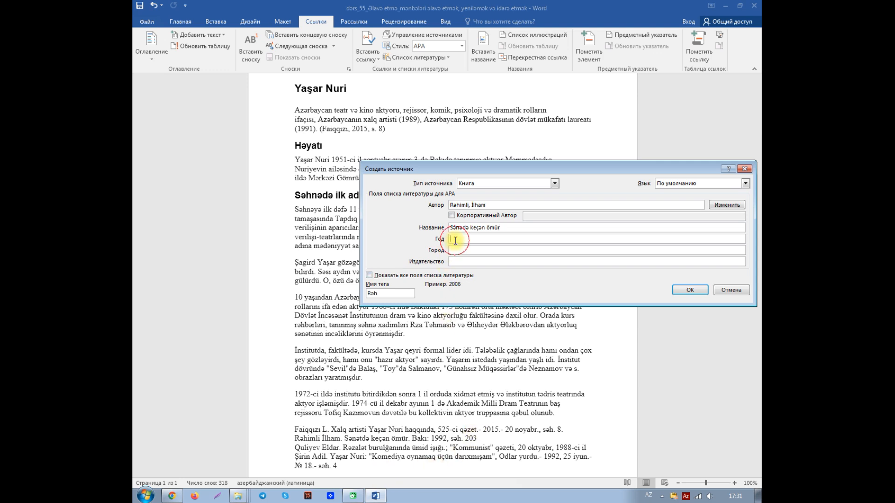
{"action": "type", "text": "1992"}
- Show all bibliography fields, set the book source's pages to 203, and insert its citation into the text
{"action": "left_click", "coordinate": [370, 276]}
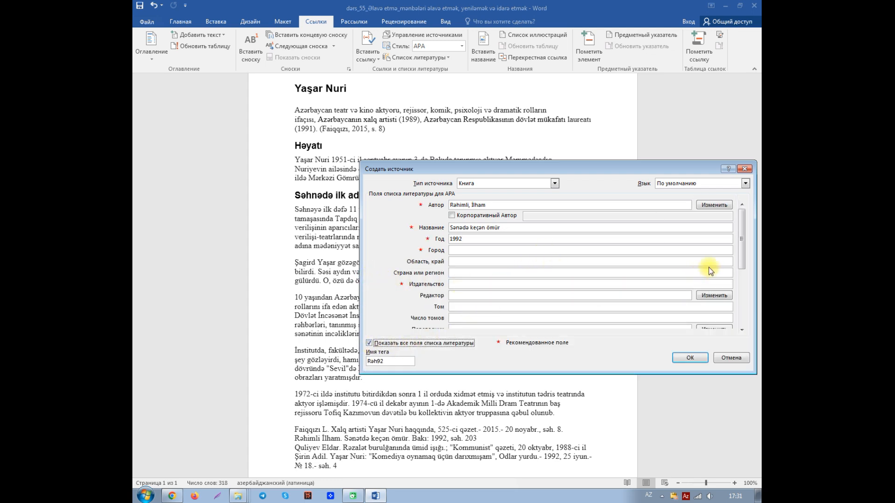
{"action": "left_click_drag", "start_coordinate": [742, 248], "coordinate": [748, 278]}
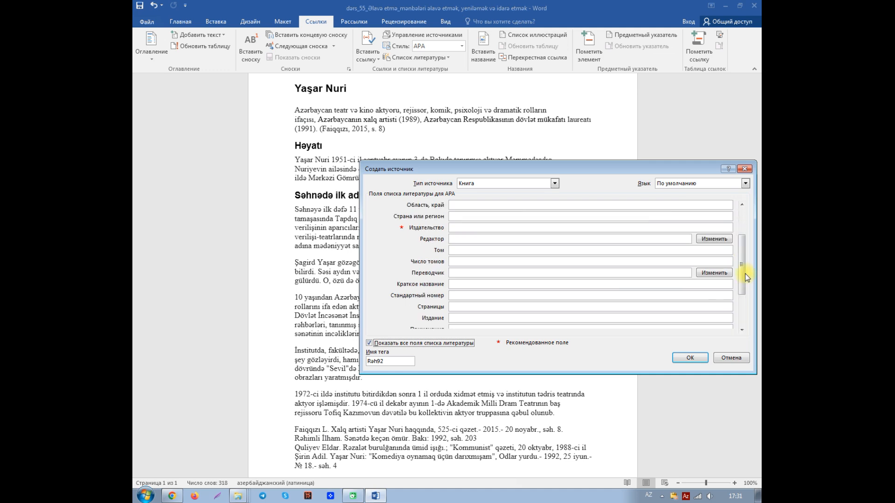
{"action": "left_click", "coordinate": [463, 307]}
{"action": "type", "text": "203"}
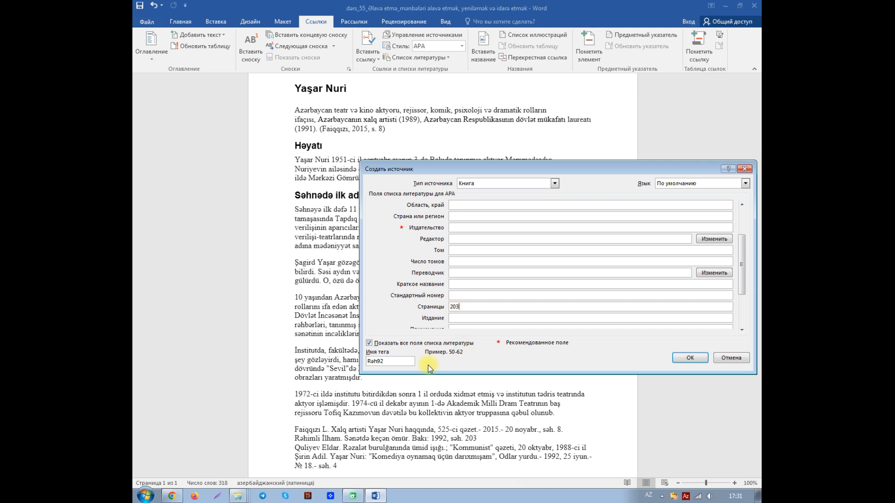
{"action": "left_click", "coordinate": [690, 358]}
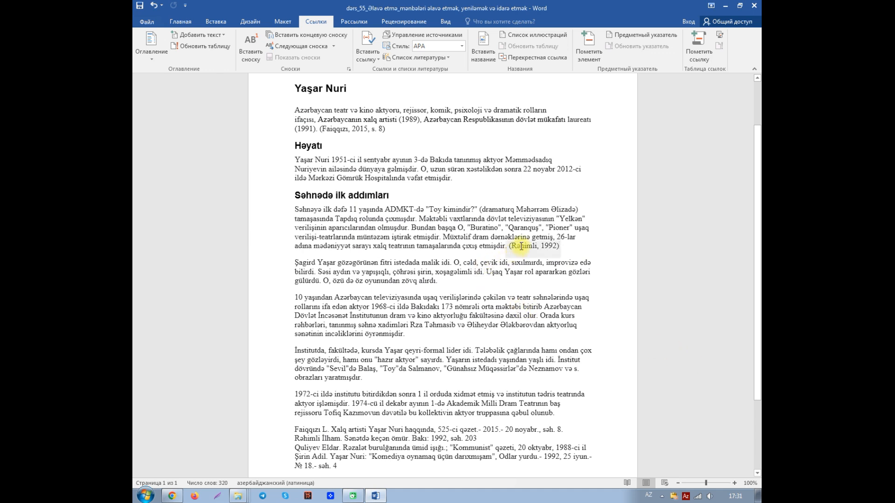
- Edit the 1992 citation under "Səhnədə ilk addımları" to include page 203
{"action": "left_click", "coordinate": [525, 246]}
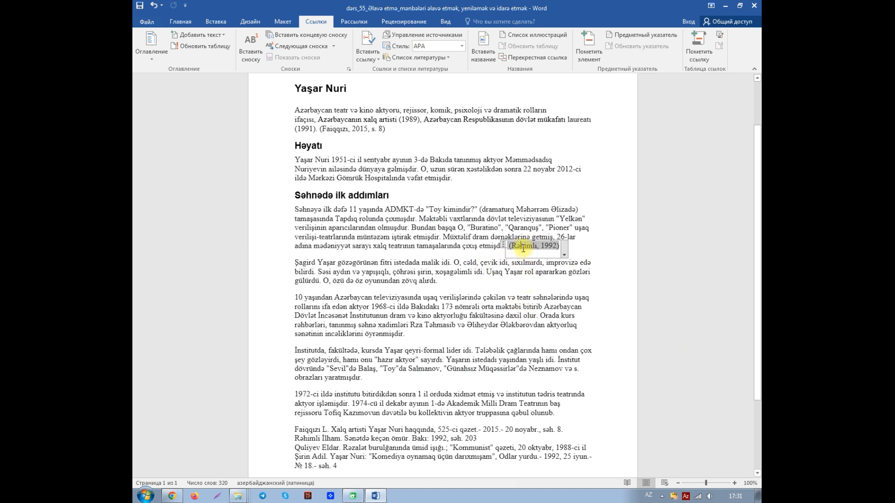
{"action": "left_click", "coordinate": [564, 256]}
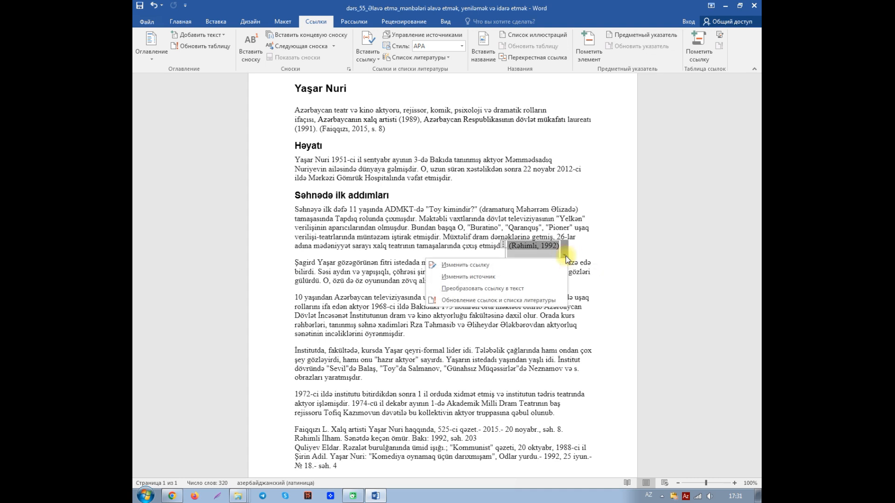
{"action": "right_click", "coordinate": [530, 247]}
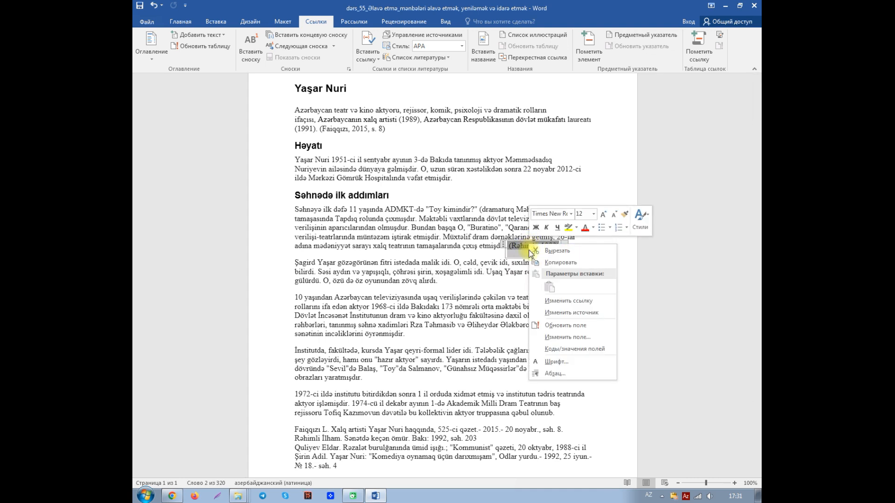
{"action": "left_click", "coordinate": [561, 300]}
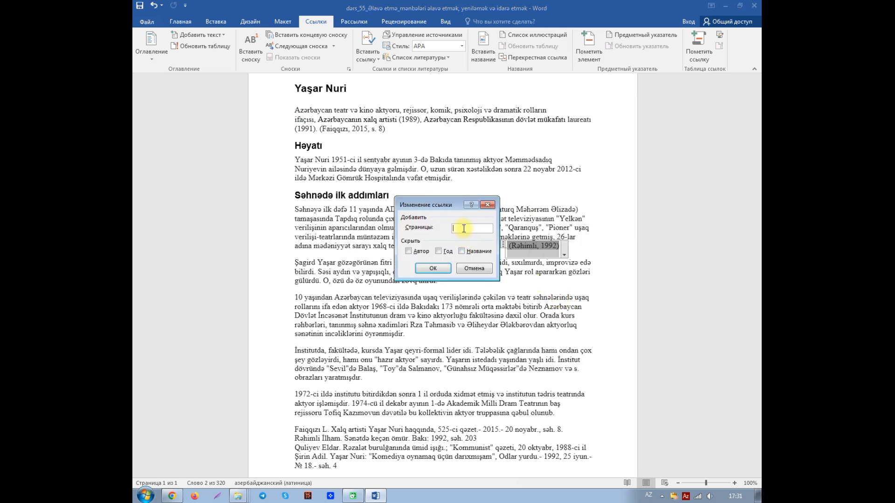
{"action": "type", "text": "2"}
{"action": "left_click", "coordinate": [433, 268]}
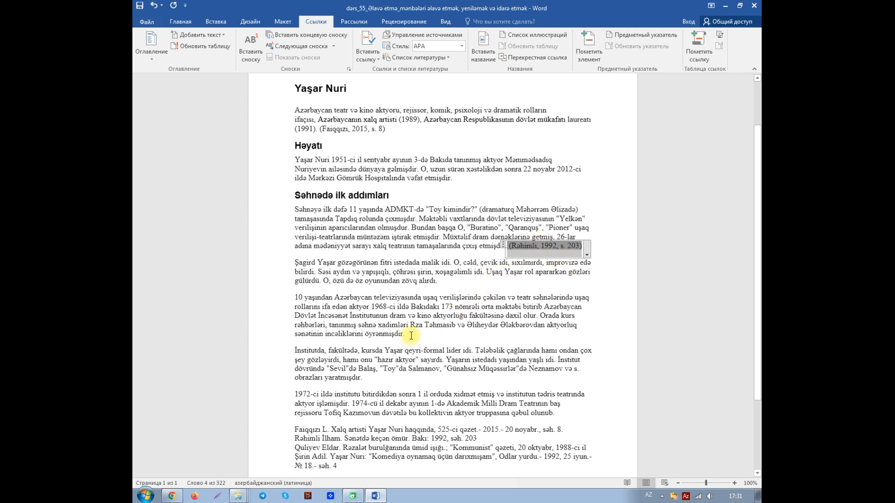
- Add a citation placeholder after "zövq alırdı.", named with the third listed reference's author and "məqalə", joined by underscores
{"action": "left_click", "coordinate": [444, 287]}
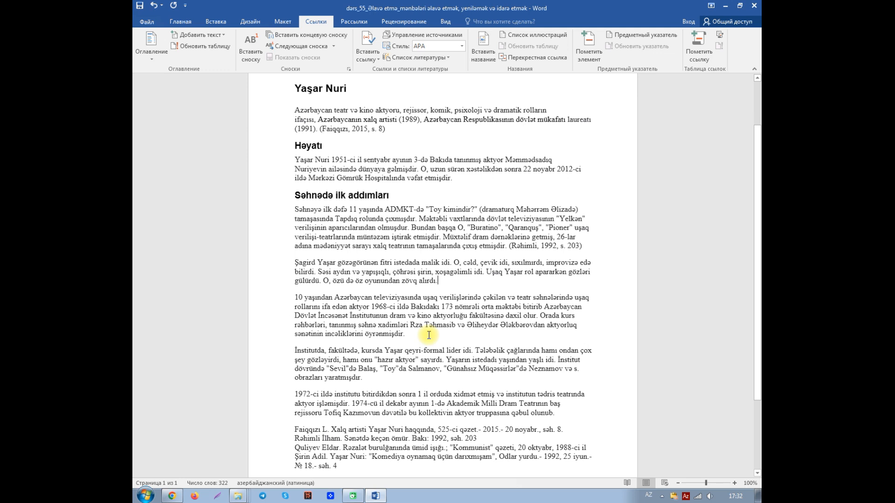
{"action": "left_click", "coordinate": [374, 60]}
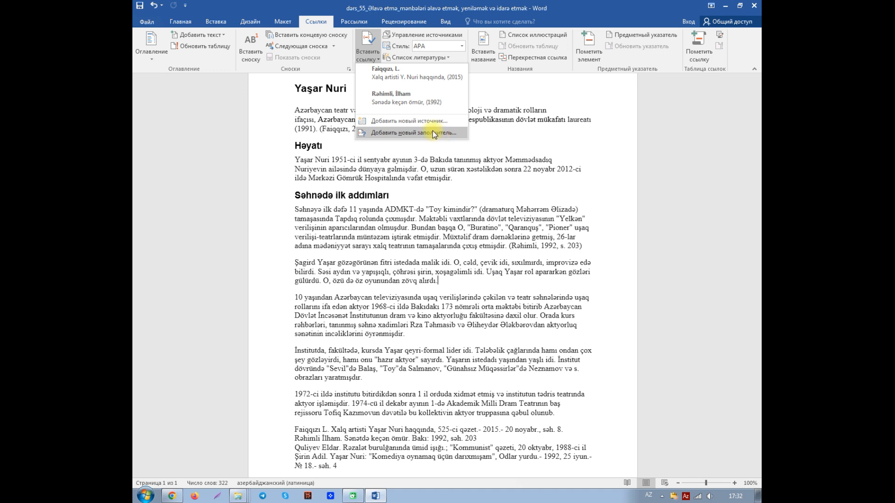
{"action": "left_click", "coordinate": [433, 133]}
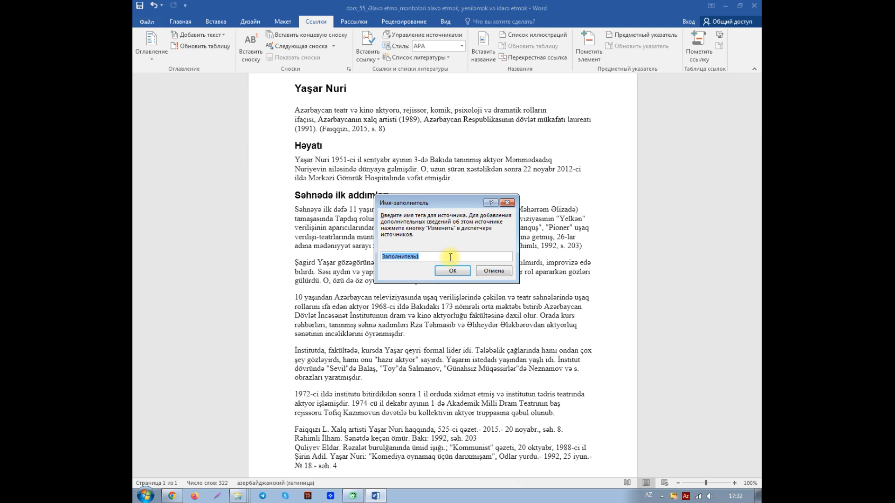
{"action": "type", "text": "Quliyev E"}
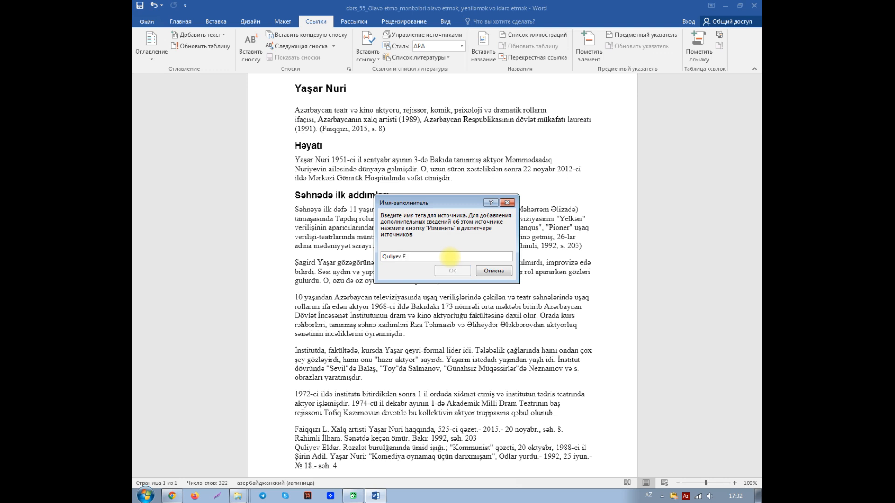
{"action": "type", "text": "ldar"}
{"action": "key", "text": "Delete"}
{"action": "type", "text": "_"}
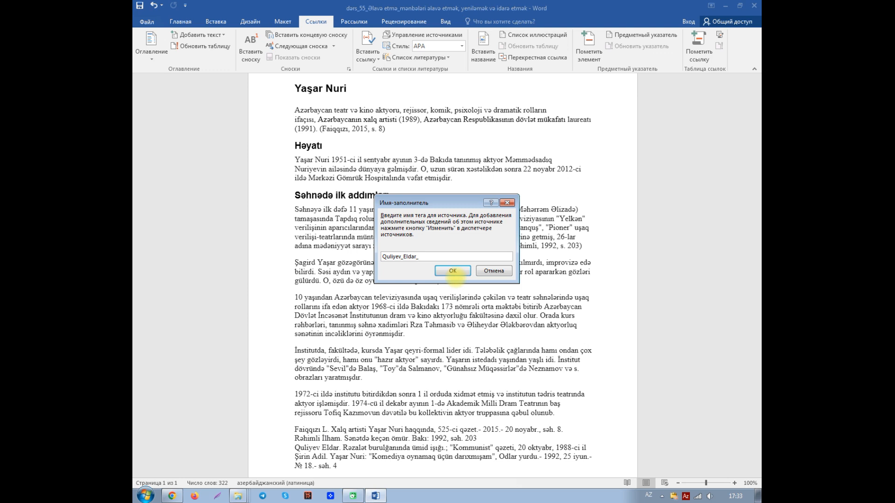
{"action": "type", "text": "məqalə"}
{"action": "left_click", "coordinate": [452, 270]}
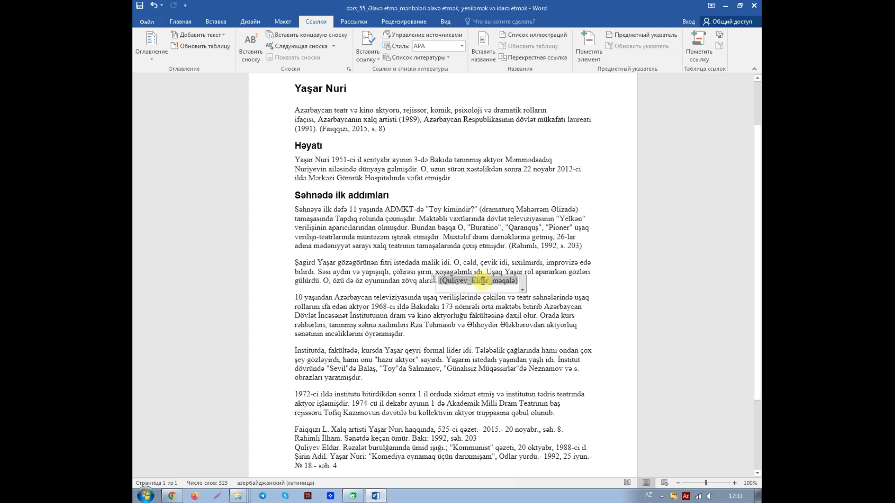
{"action": "left_click", "coordinate": [534, 246]}
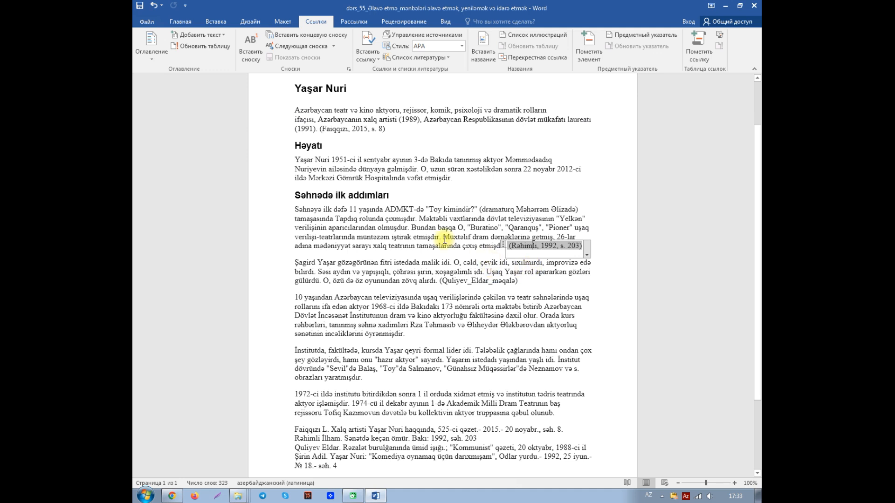
{"action": "left_click", "coordinate": [345, 129]}
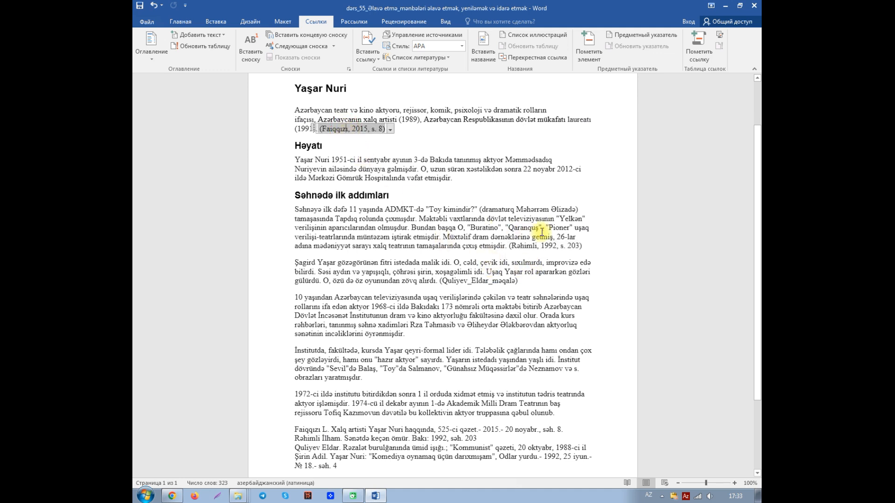
{"action": "left_click", "coordinate": [535, 246]}
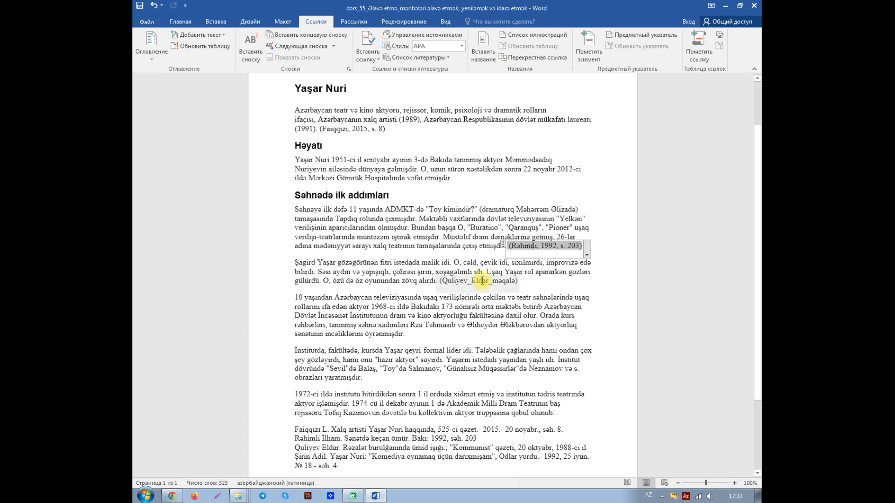
{"action": "left_click", "coordinate": [483, 280]}
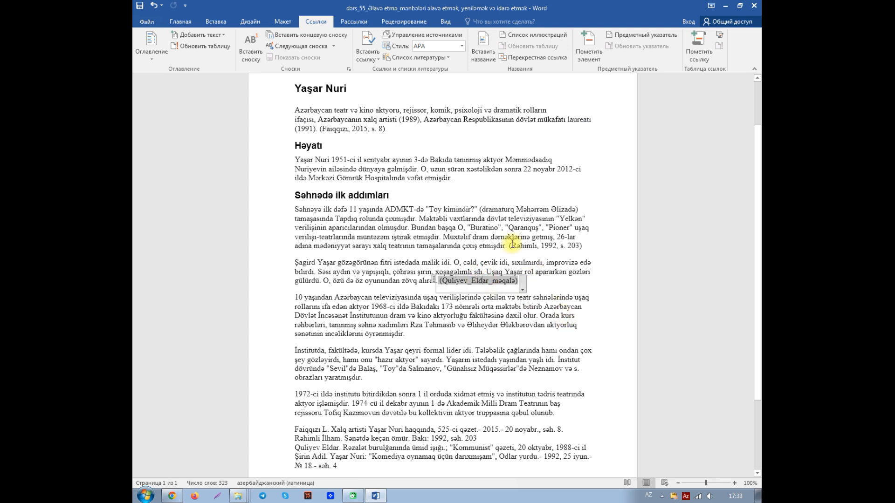
- Open the placeholder for editing in the source manager and set its source type to Разное
{"action": "left_click", "coordinate": [398, 36]}
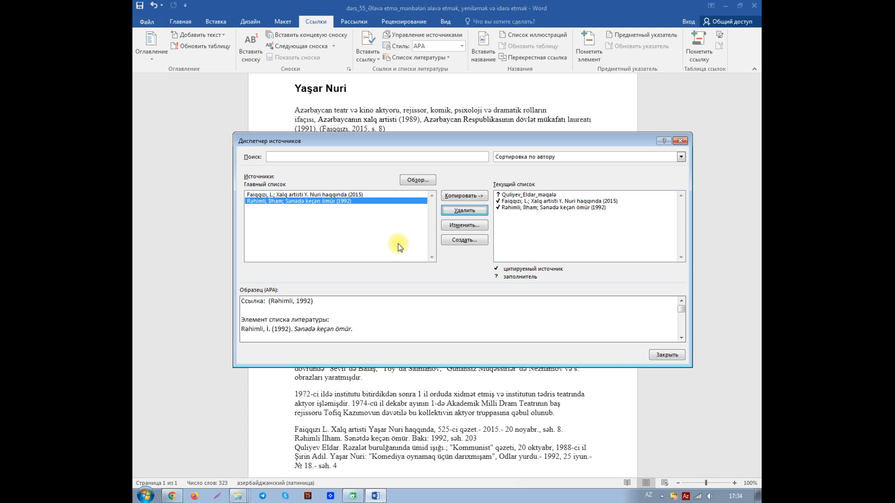
{"action": "left_click", "coordinate": [284, 157]}
{"action": "left_click", "coordinate": [507, 196]}
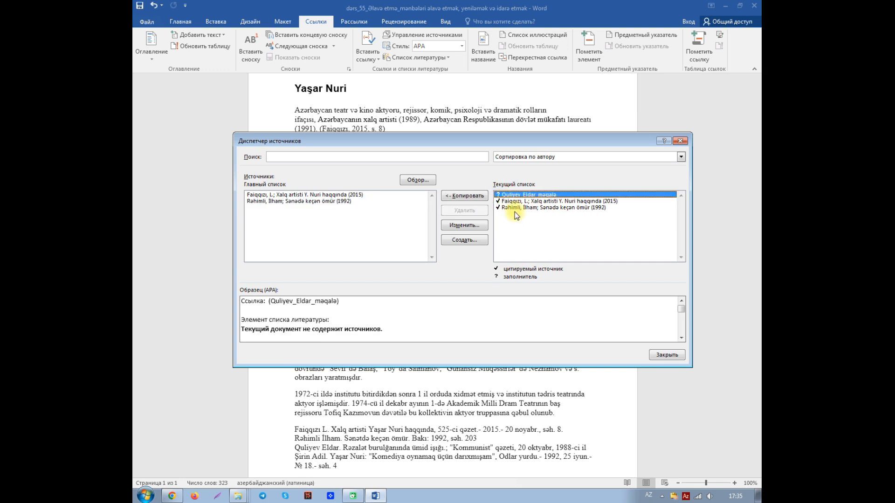
{"action": "left_click", "coordinate": [456, 226]}
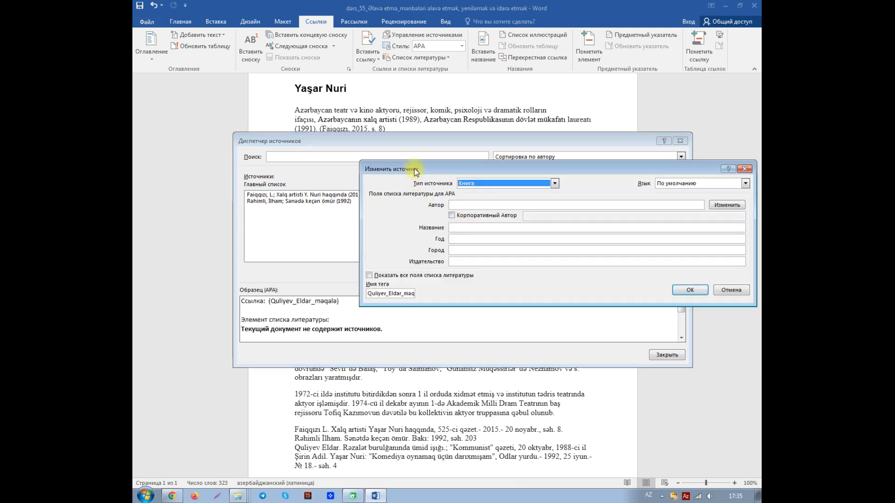
{"action": "left_click_drag", "start_coordinate": [418, 166], "coordinate": [380, 175]}
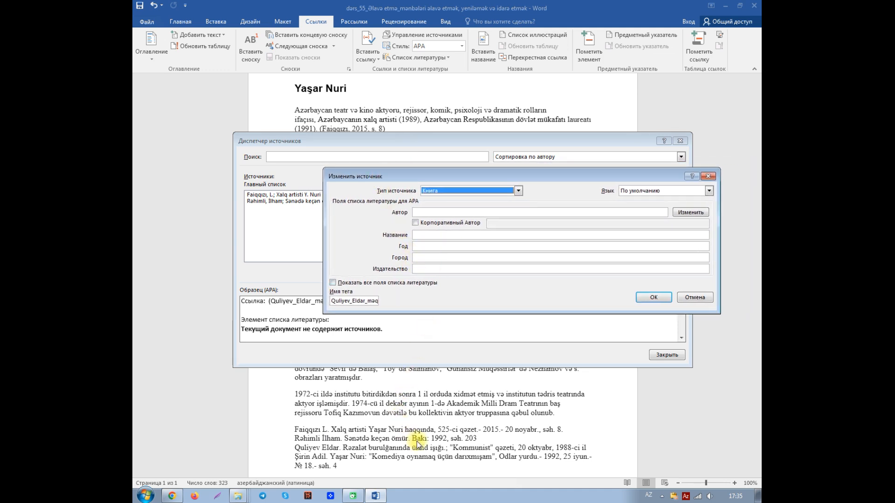
{"action": "left_click", "coordinate": [518, 191]}
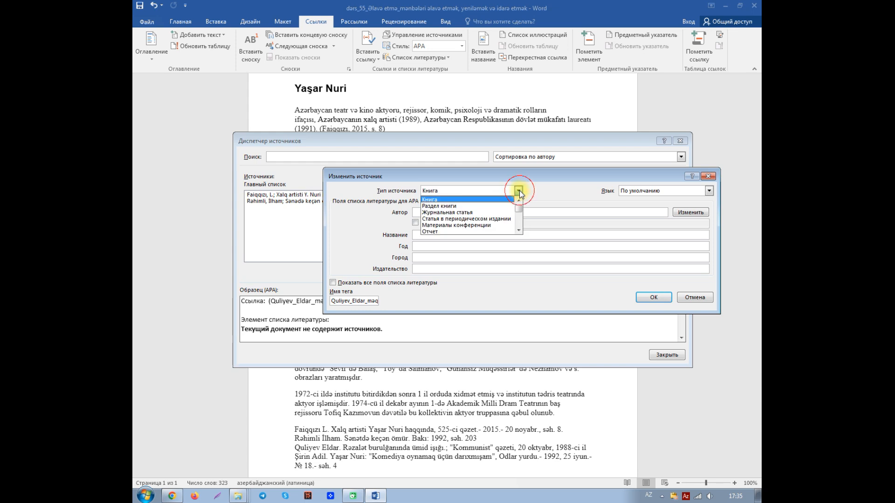
{"action": "left_click", "coordinate": [518, 230]}
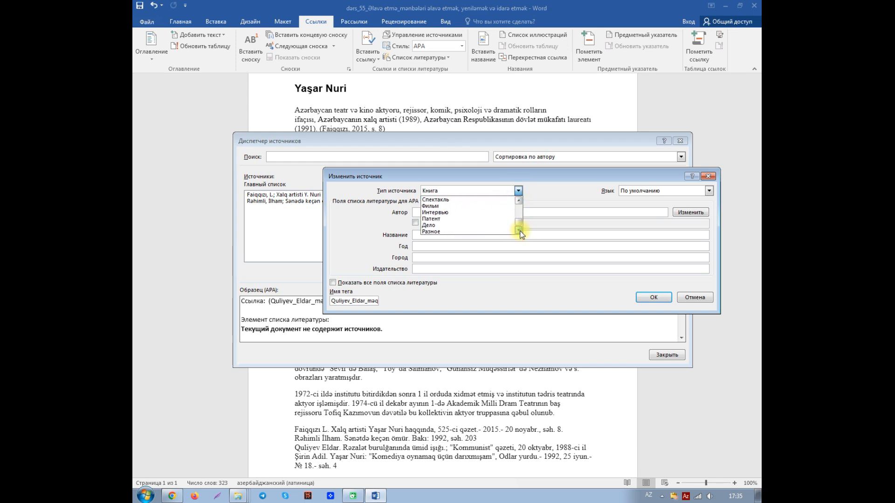
{"action": "left_click", "coordinate": [433, 231]}
- Enter the third listed reference's author and the title "Rəzalət burulğanında ümid işığı" for the placeholder source
{"action": "left_click", "coordinate": [424, 212]}
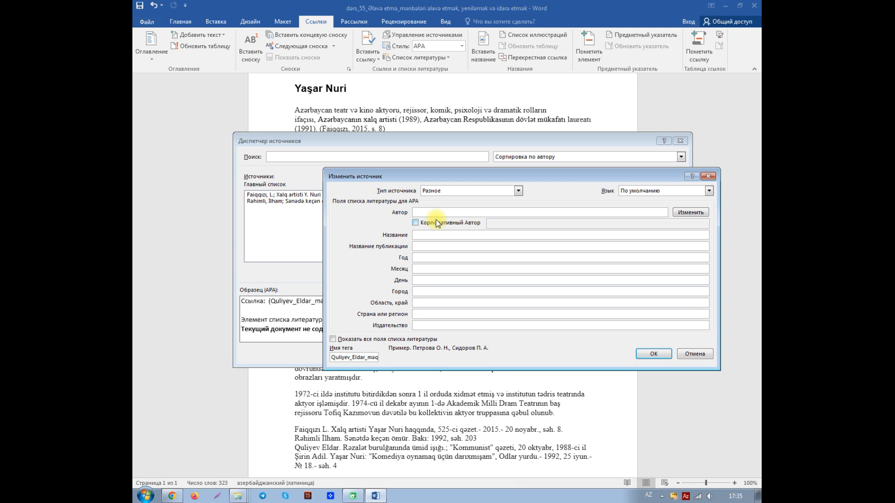
{"action": "type", "text": "Quliyev, E."}
{"action": "left_click", "coordinate": [425, 235]}
{"action": "type", "text": "R"}
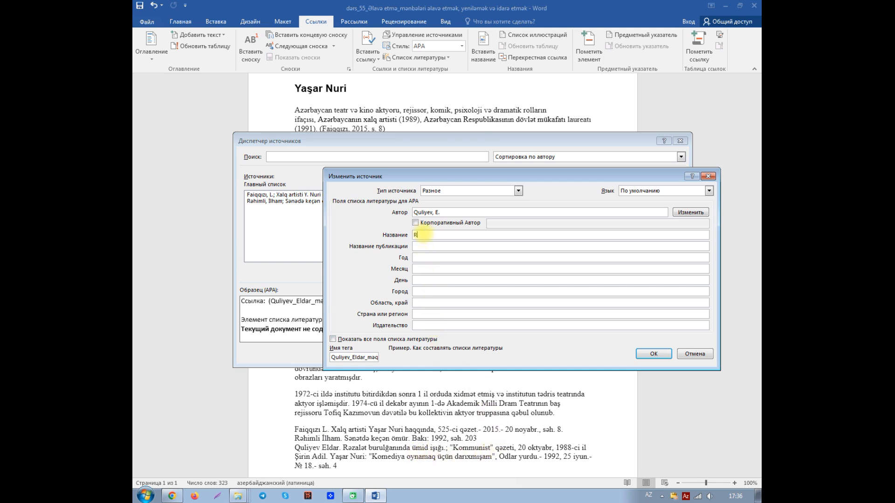
{"action": "type", "text": "əzalət burulğanında ümid işığı"}
- Set the source's year to 1988, month to Oktyabr and day to 20, and copy it to the master list
{"action": "left_click", "coordinate": [421, 257]}
{"action": "type", "text": "1988"}
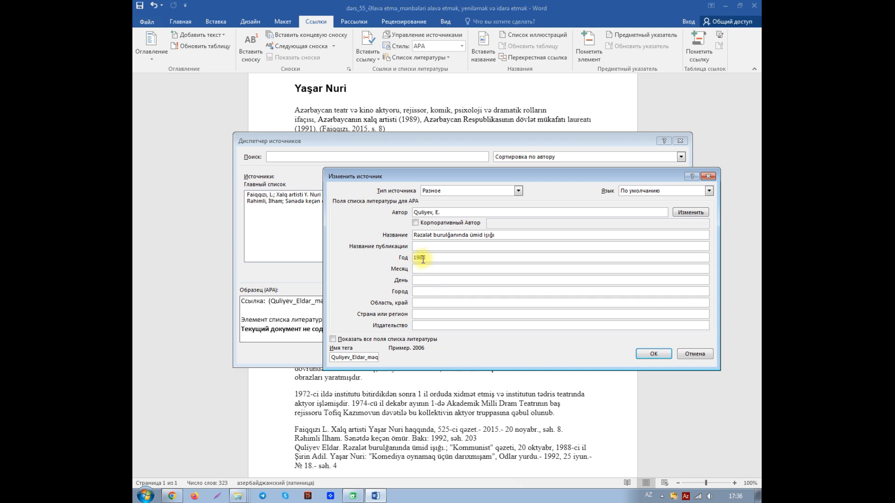
{"action": "left_click", "coordinate": [419, 268]}
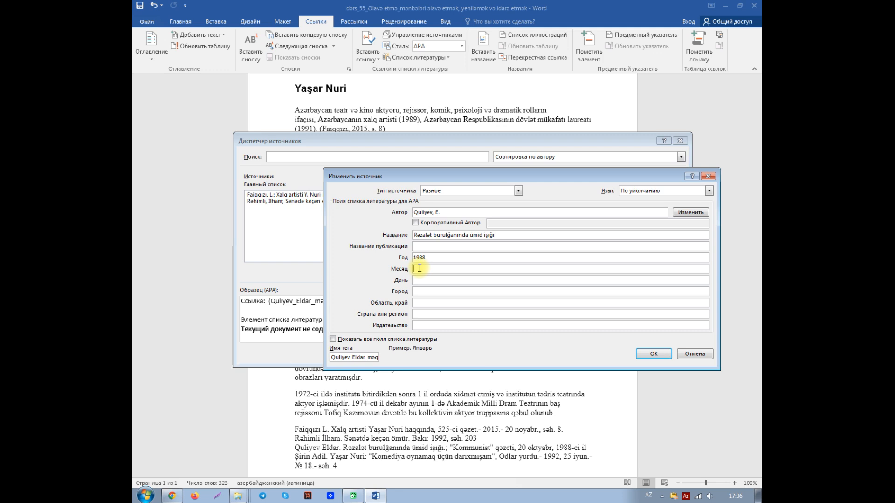
{"action": "type", "text": "Oktyabr"}
{"action": "left_click", "coordinate": [425, 280]}
{"action": "left_click", "coordinate": [421, 283]}
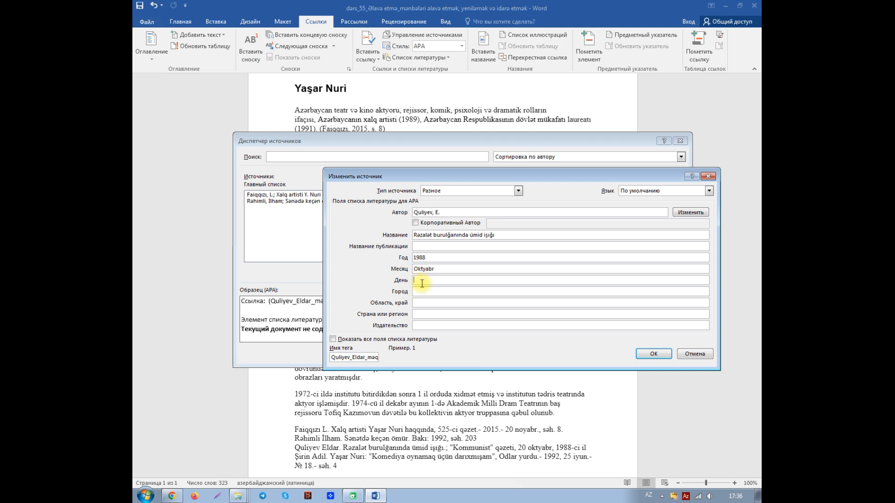
{"action": "type", "text": "20"}
{"action": "left_click", "coordinate": [653, 354]}
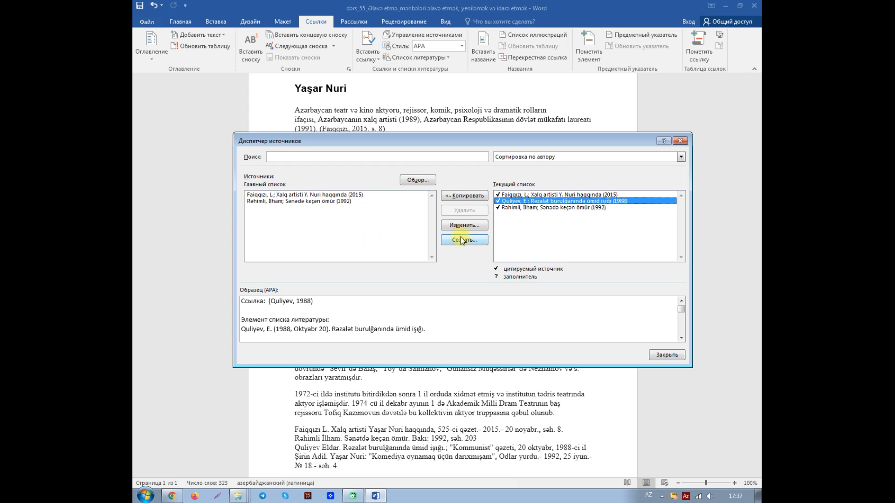
{"action": "left_click", "coordinate": [457, 195]}
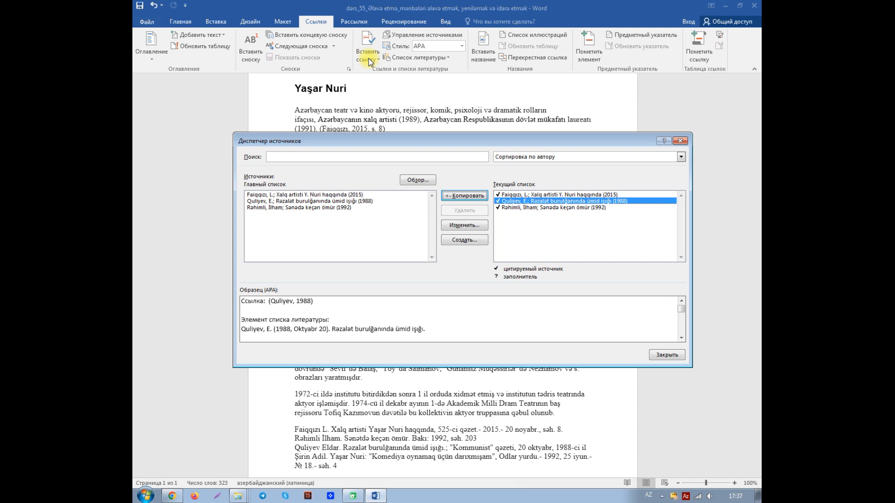
- Create a new source of type Книга in the source manager and enter the fourth listed reference's author, surname first with an initial
{"action": "left_click", "coordinate": [467, 241]}
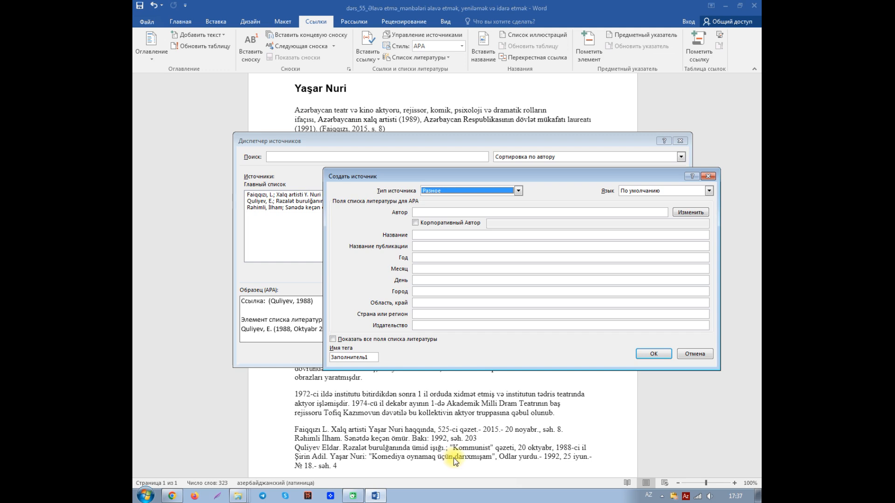
{"action": "left_click", "coordinate": [518, 190]}
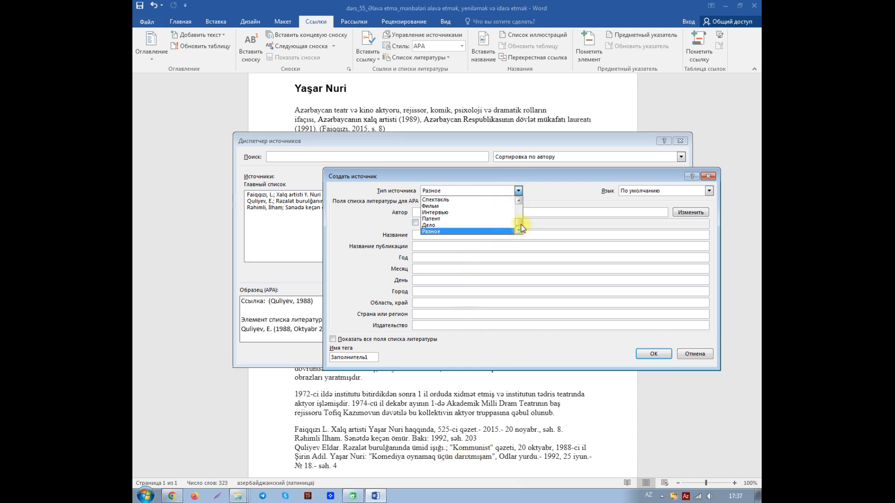
{"action": "left_click_drag", "start_coordinate": [518, 224], "coordinate": [518, 192]}
{"action": "left_click", "coordinate": [429, 204]}
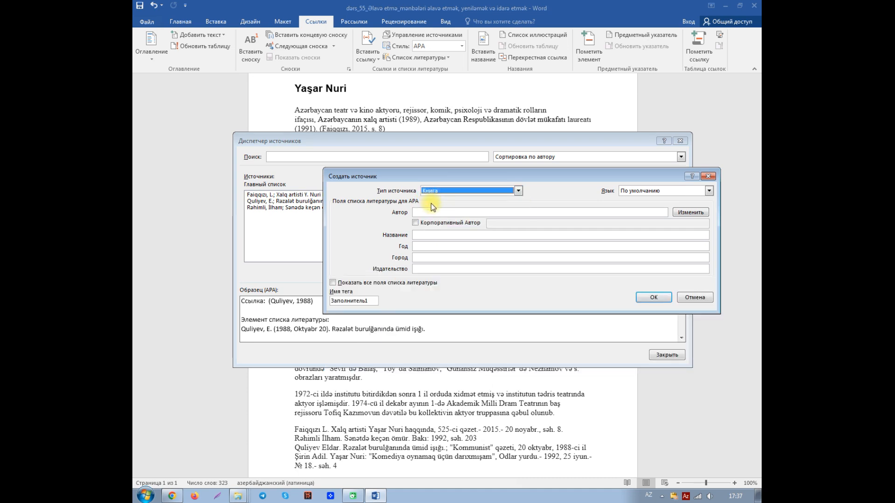
{"action": "left_click", "coordinate": [427, 212]}
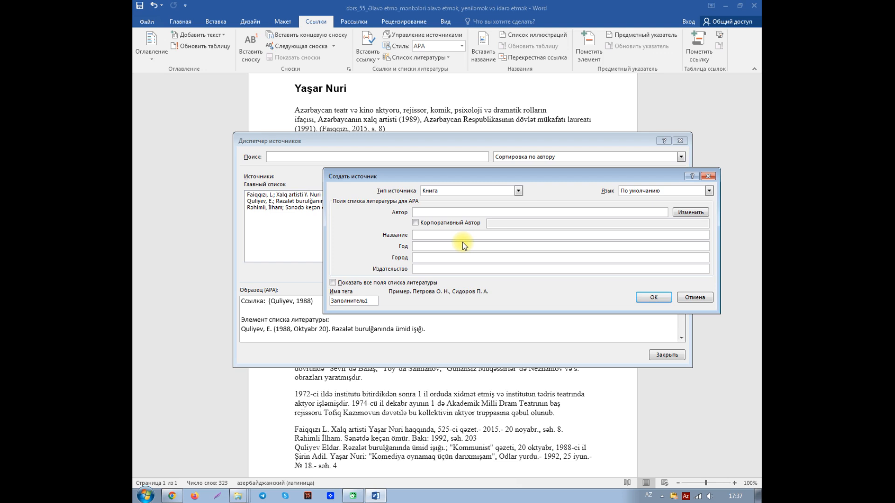
{"action": "type", "text": "Şirin, A."}
- Enter the title "Komediyada oynamaq üçün darıxmışam" and the year 1992 for the new book source
{"action": "left_click", "coordinate": [431, 235]}
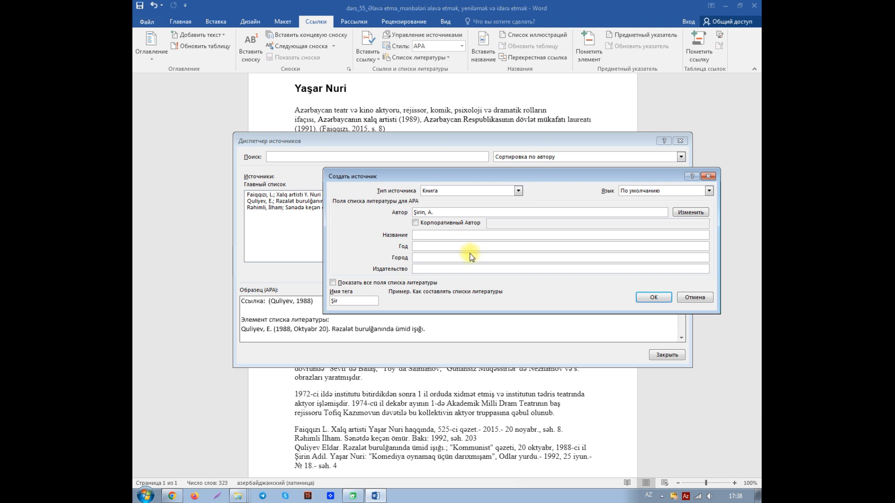
{"action": "type", "text": "Komediyada oynamaq üçü"}
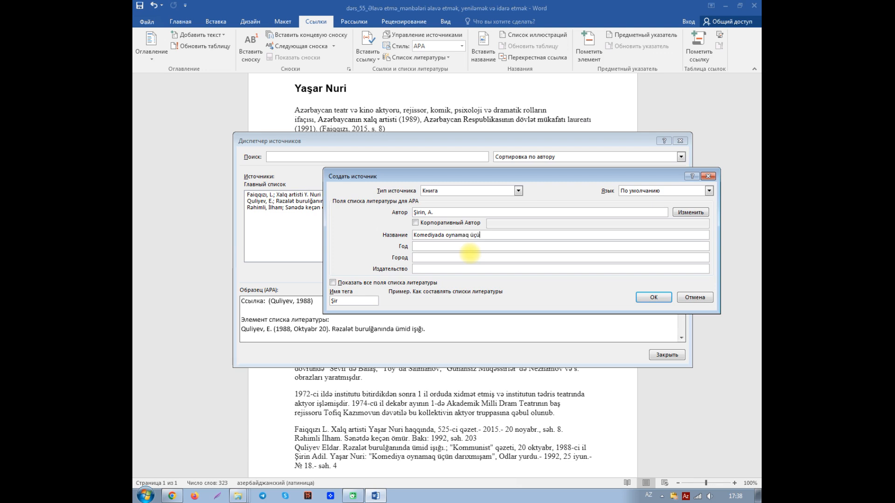
{"action": "type", "text": "n darıxmışam"}
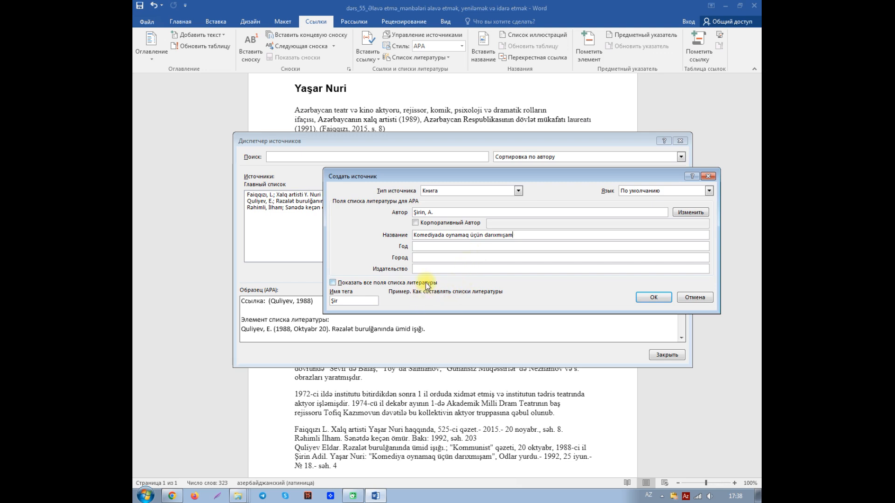
{"action": "left_click", "coordinate": [430, 247]}
{"action": "type", "text": "1992"}
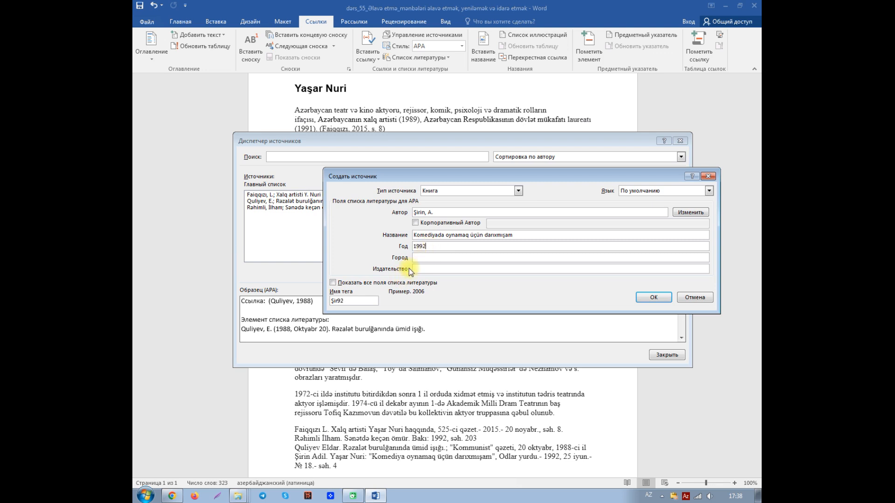
- Show all bibliography fields, set the city to Bakı and the pages to 4, then save the source and close the source manager
{"action": "left_click", "coordinate": [333, 283]}
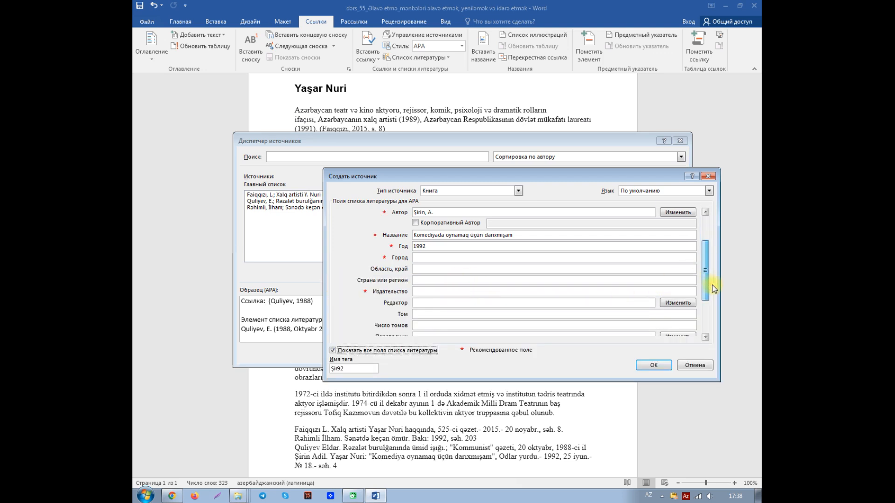
{"action": "scroll", "coordinate": [713, 289], "scroll_direction": "down", "scroll_amount": 2}
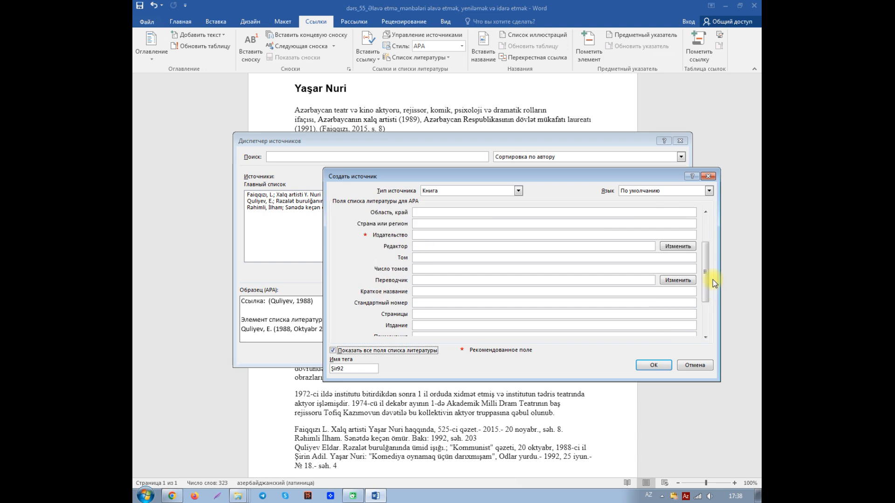
{"action": "left_click_drag", "start_coordinate": [706, 287], "coordinate": [709, 258]}
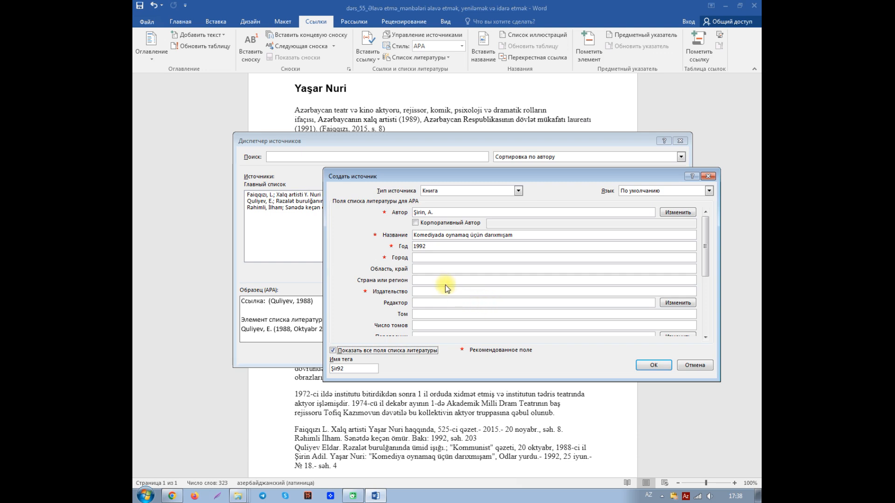
{"action": "left_click", "coordinate": [428, 257]}
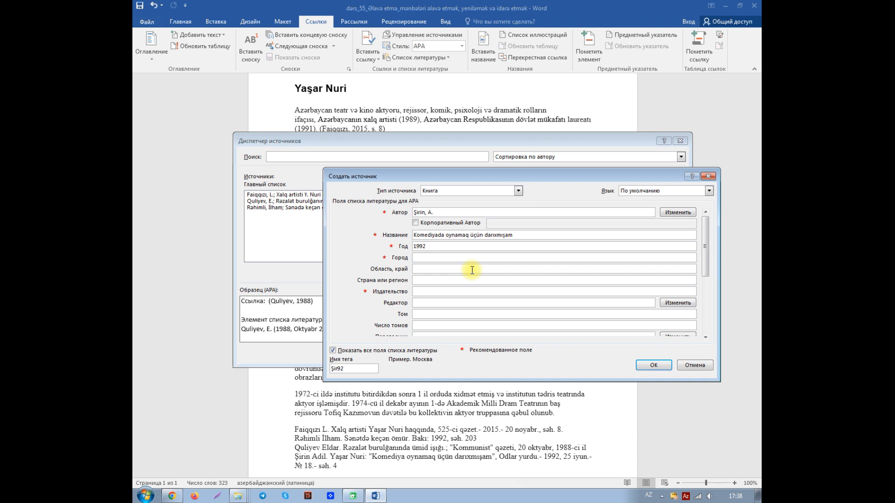
{"action": "type", "text": "Bakı"}
{"action": "left_click_drag", "start_coordinate": [708, 261], "coordinate": [712, 293]}
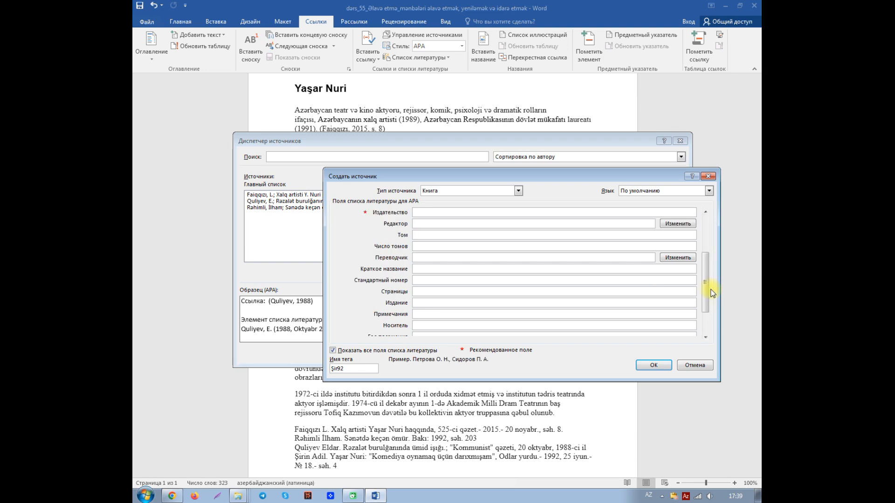
{"action": "left_click", "coordinate": [429, 291]}
{"action": "type", "text": "4"}
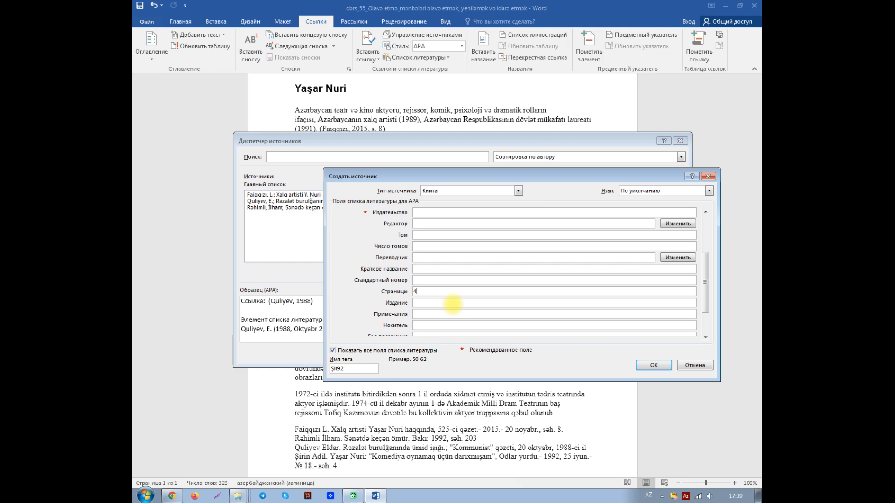
{"action": "left_click_drag", "start_coordinate": [707, 284], "coordinate": [707, 300]}
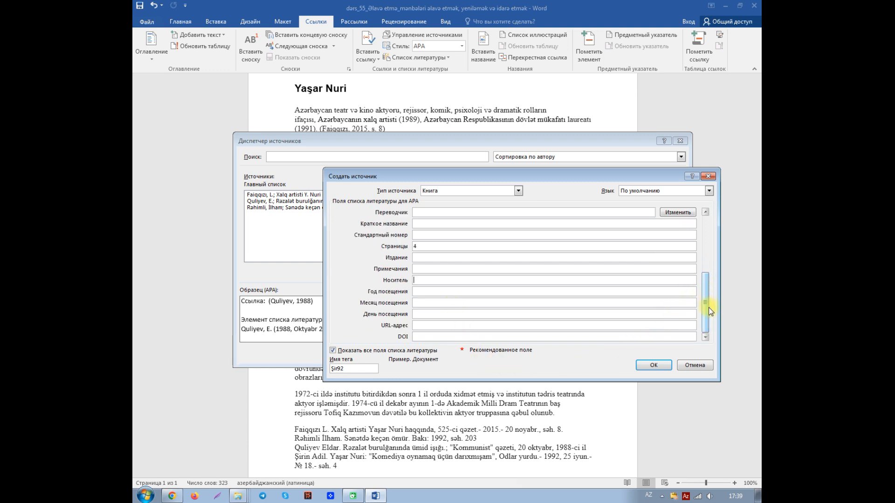
{"action": "left_click", "coordinate": [652, 365]}
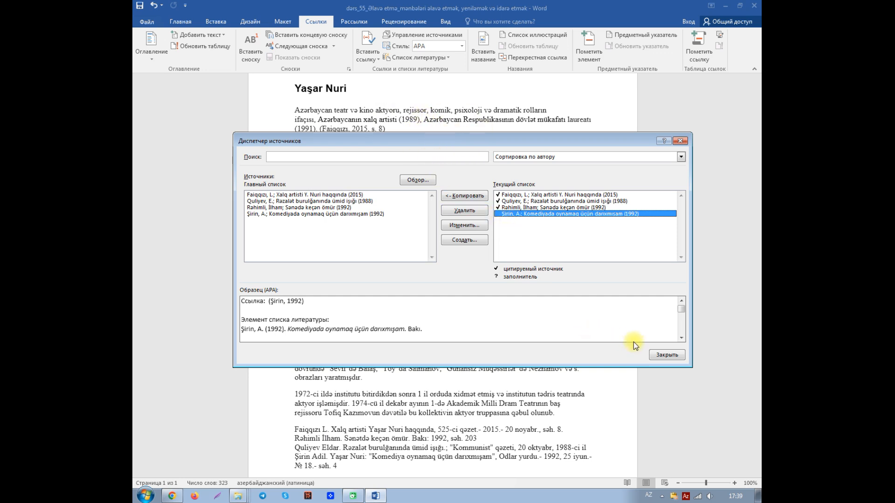
{"action": "left_click", "coordinate": [671, 354]}
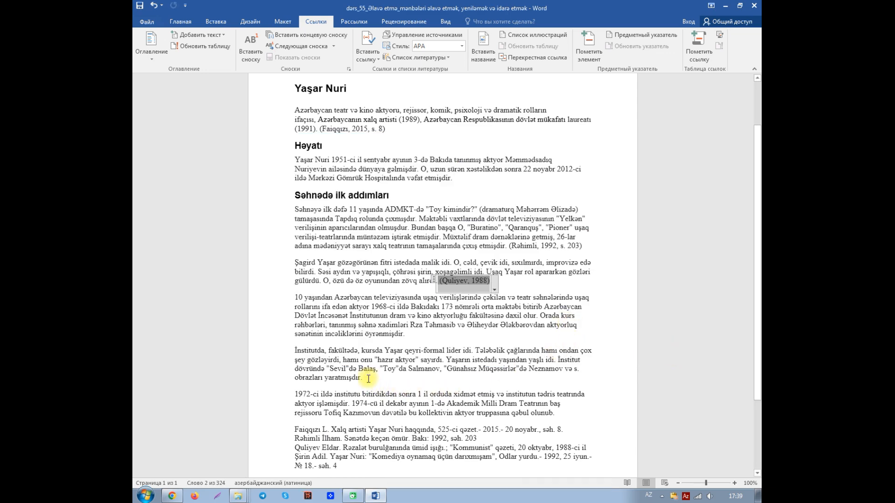
- Insert a citation of the "Komediyada oynamaq üçün darıxmışam" source after "obrazları yaratmışdır."
{"action": "left_click", "coordinate": [368, 379]}
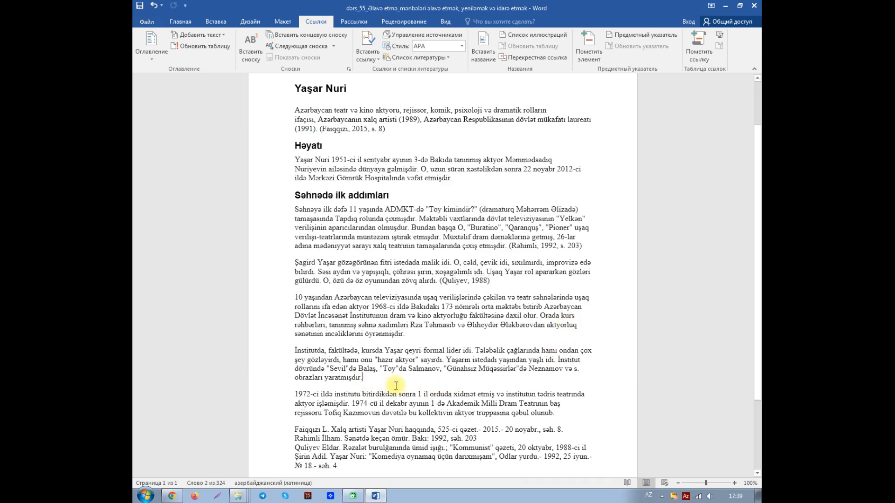
{"action": "left_click", "coordinate": [372, 64]}
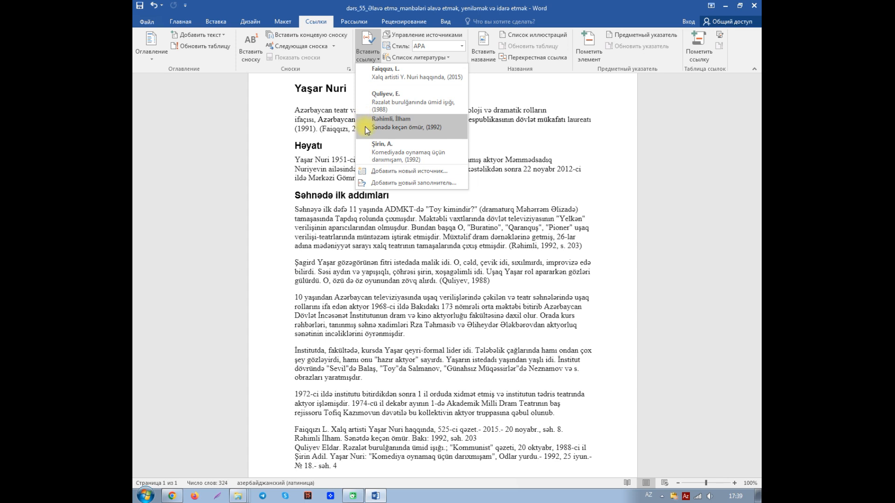
{"action": "left_click", "coordinate": [387, 154]}
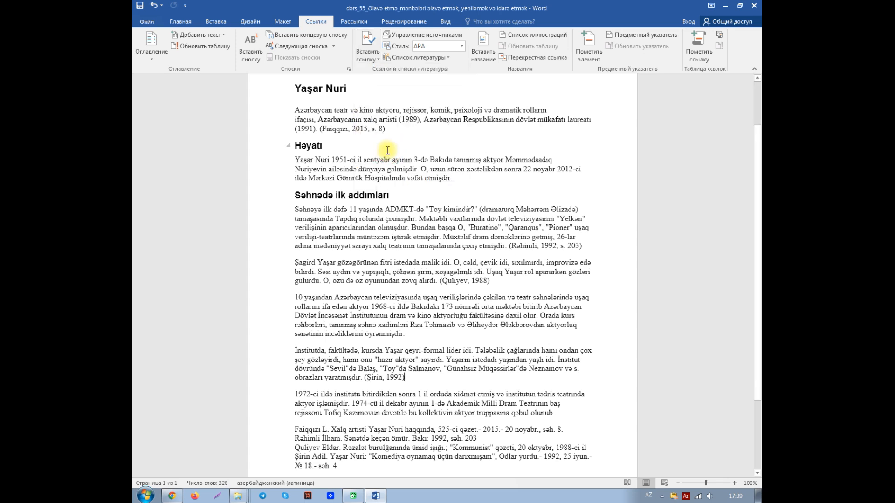
- Edit the citation after "obrazları yaratmışdır." to add page 4 and hide the year
{"action": "left_click", "coordinate": [385, 378]}
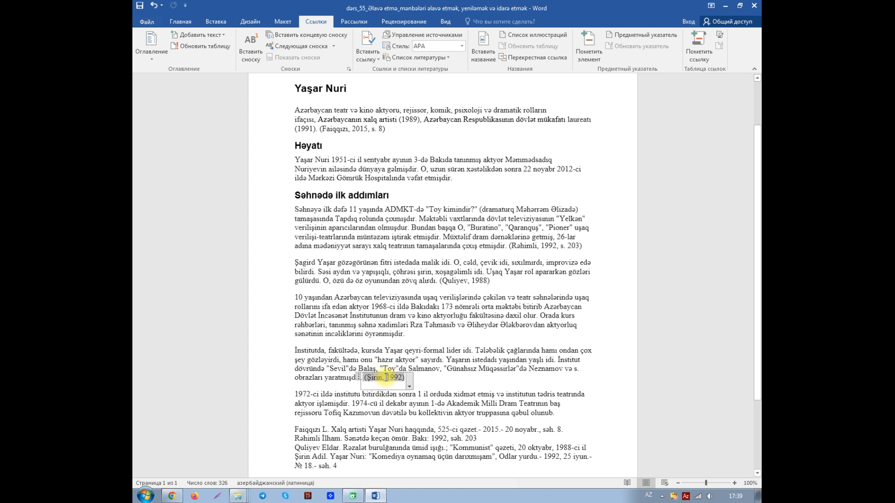
{"action": "left_click", "coordinate": [411, 386]}
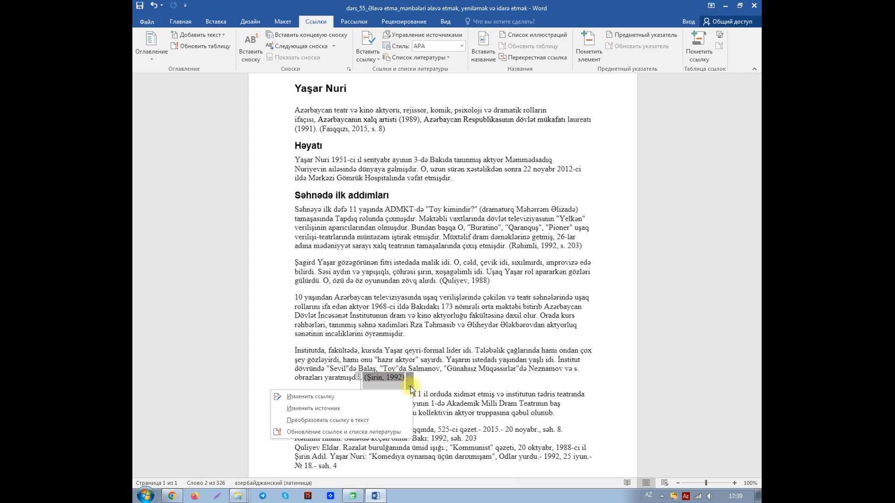
{"action": "left_click", "coordinate": [311, 397]}
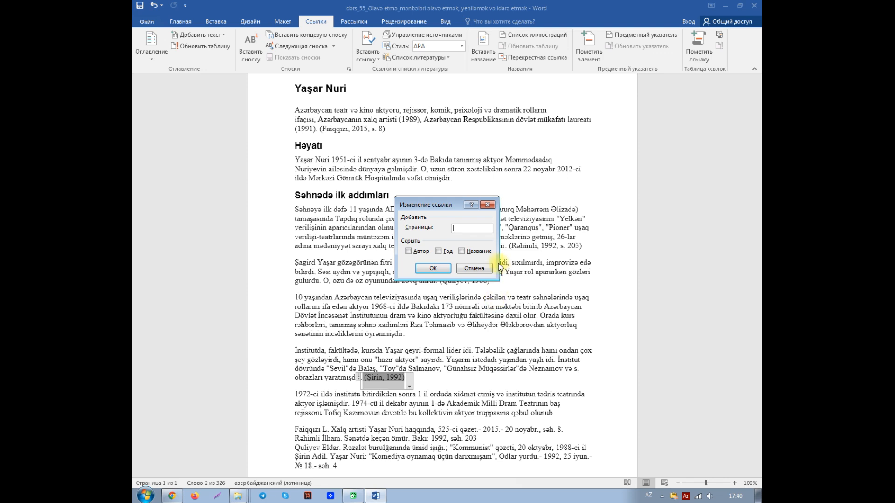
{"action": "type", "text": "4"}
{"action": "left_click", "coordinate": [439, 252]}
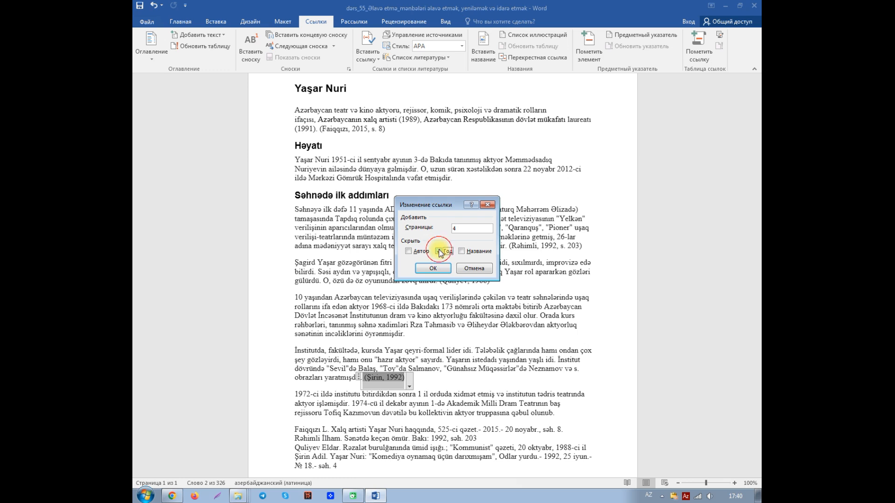
{"action": "left_click", "coordinate": [432, 268]}
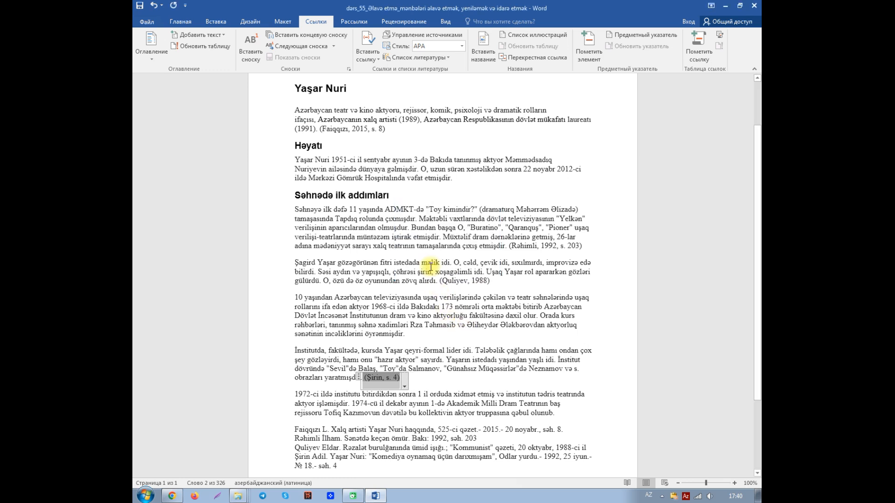
- Edit the same citation again so that its year is no longer hidden
{"action": "left_click", "coordinate": [404, 388]}
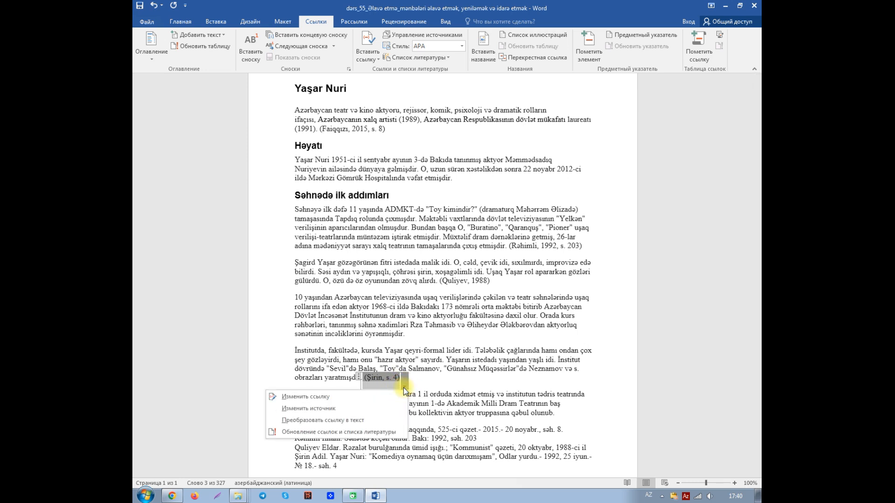
{"action": "left_click", "coordinate": [300, 397]}
{"action": "left_click", "coordinate": [439, 251]}
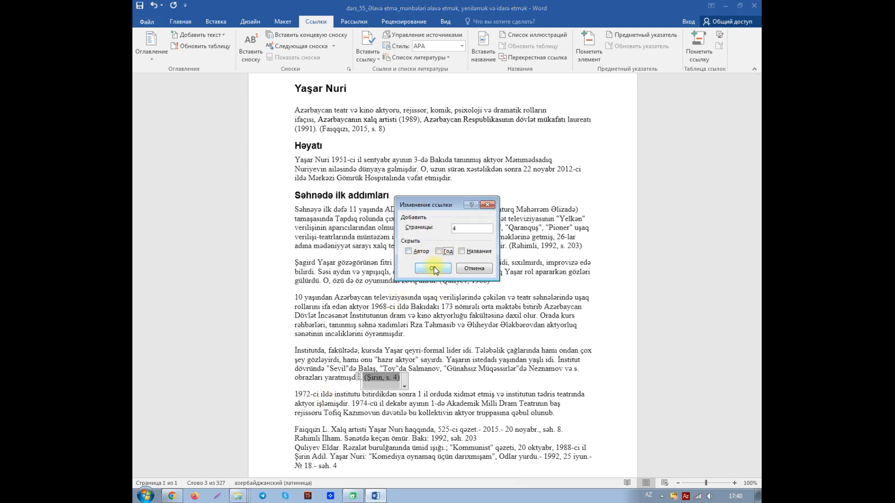
{"action": "left_click", "coordinate": [433, 269]}
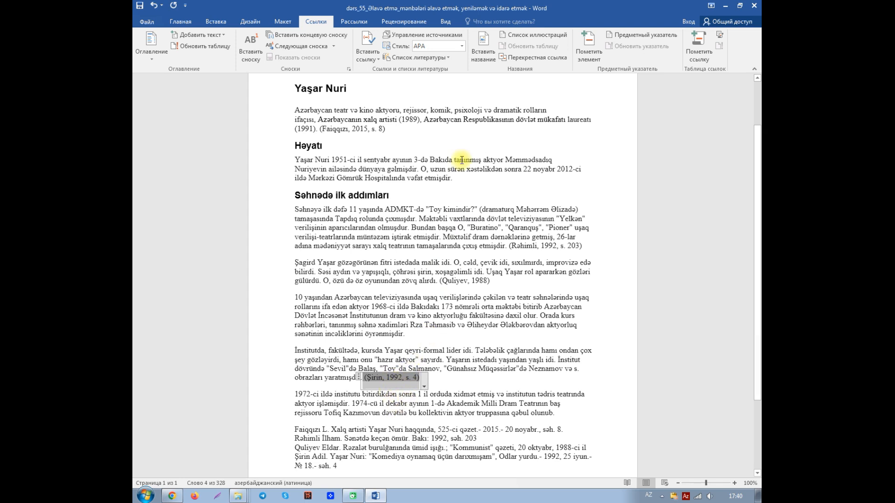
- Check in the source manager which sources of the current list are marked as cited, then close it
{"action": "left_click", "coordinate": [418, 38]}
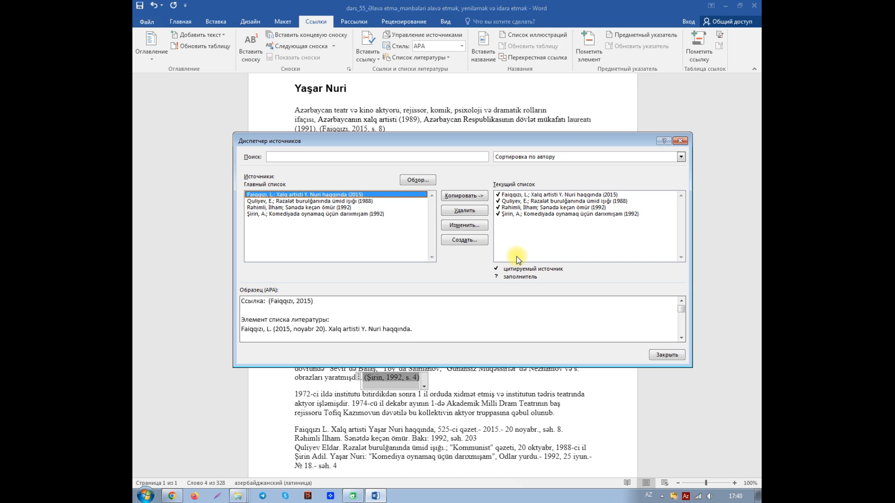
{"action": "left_click", "coordinate": [668, 355]}
{"action": "left_click", "coordinate": [399, 378]}
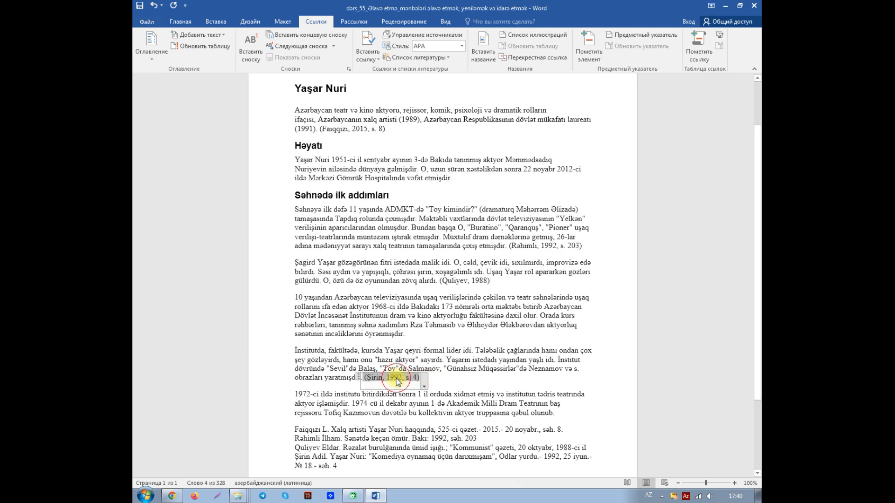
{"action": "left_click", "coordinate": [445, 378]}
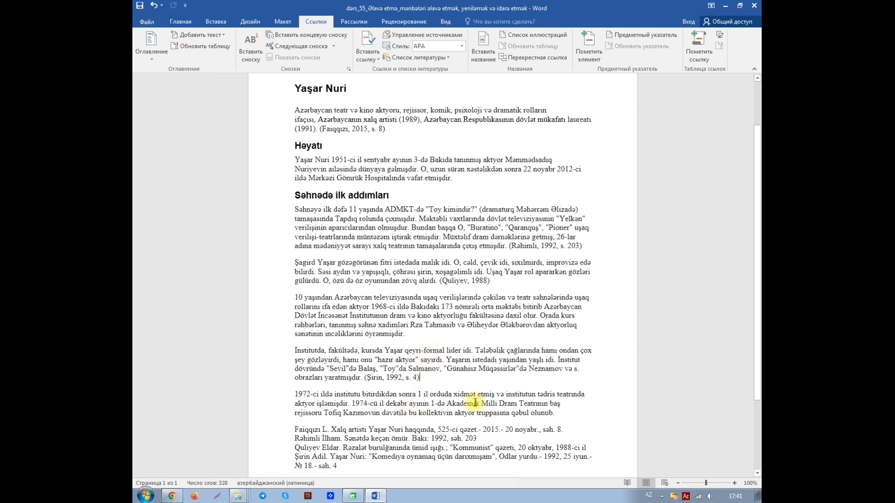
- Delete the manually typed list of four references at the end of the document
{"action": "scroll", "coordinate": [475, 402], "scroll_direction": "down", "scroll_amount": 3}
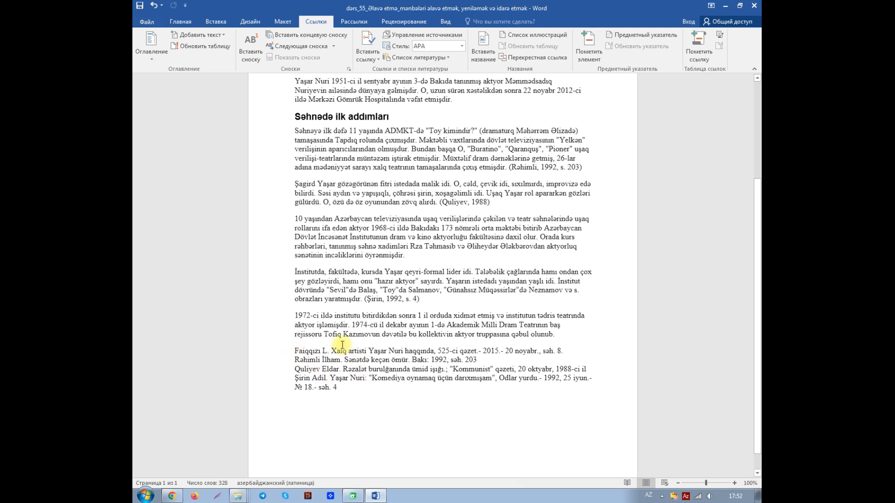
{"action": "left_click", "coordinate": [353, 398]}
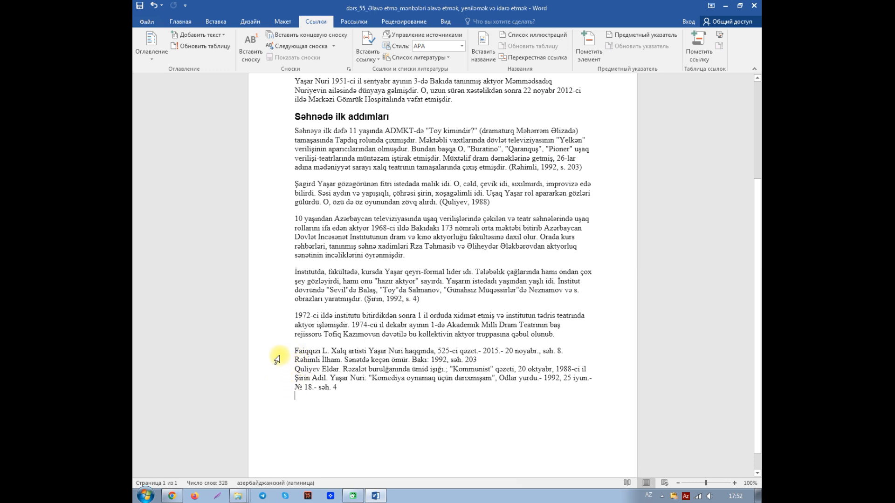
{"action": "left_click_drag", "start_coordinate": [278, 351], "coordinate": [283, 388]}
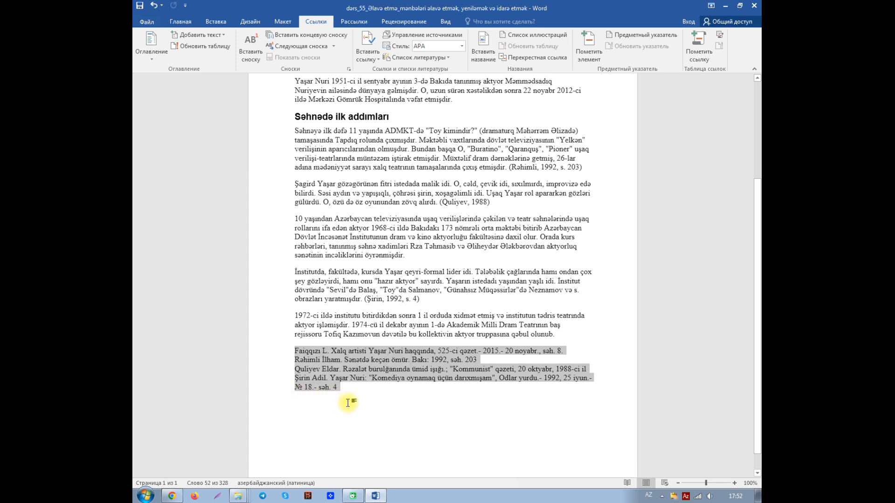
{"action": "key", "text": "Delete"}
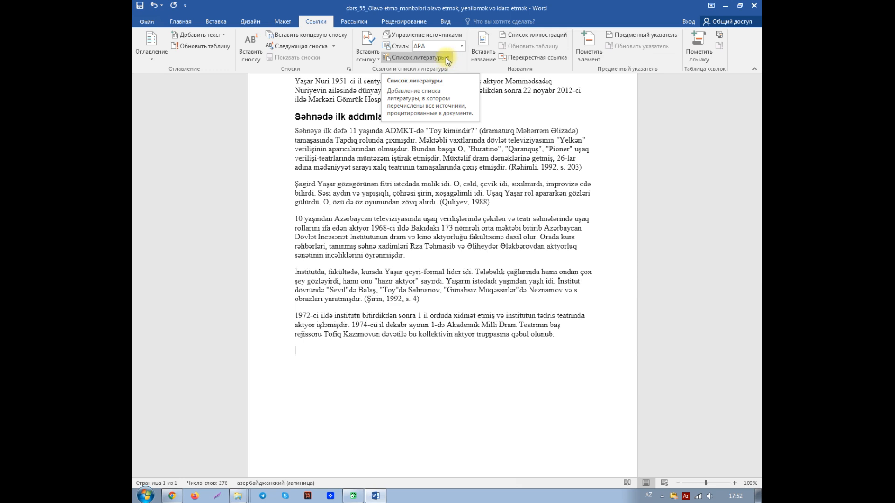
- Insert the built-in "Список литературы" bibliography at the end of the document and replace its heading with "Mənbələrin siyahısı"
{"action": "left_click", "coordinate": [442, 62]}
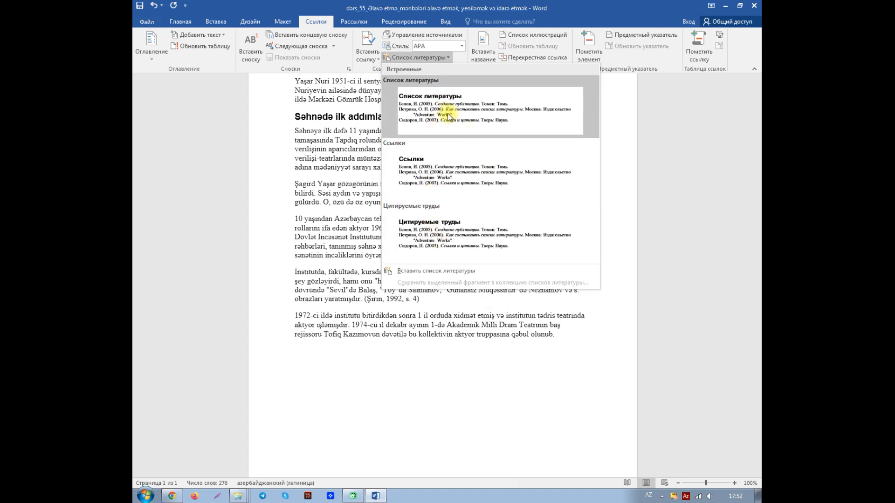
{"action": "left_click", "coordinate": [433, 101]}
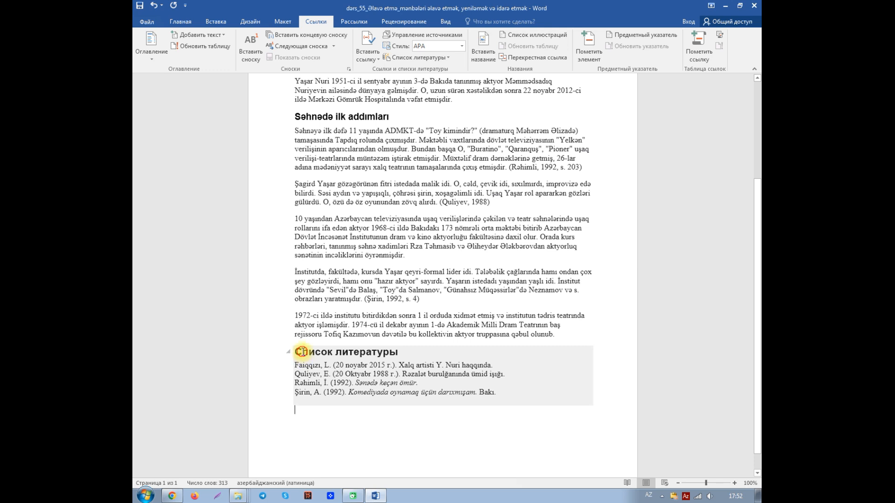
{"action": "left_click", "coordinate": [303, 353]}
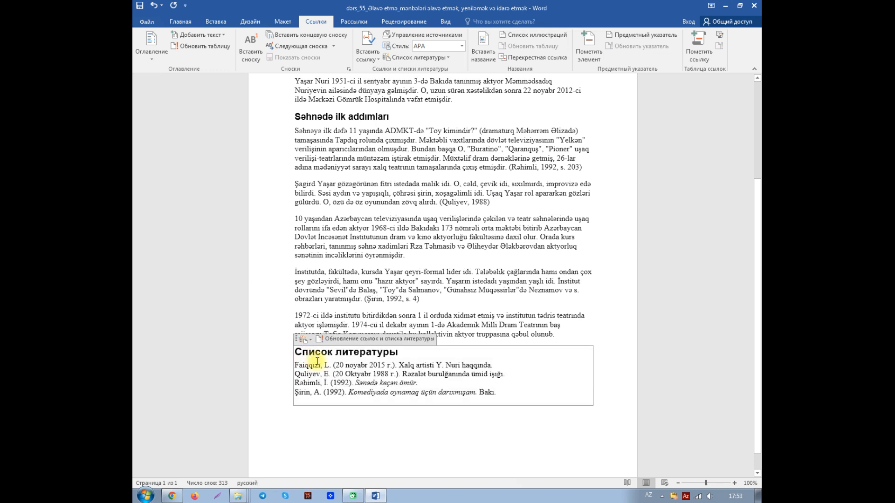
{"action": "key", "text": "shift+Right"}
{"action": "key", "text": "shift+Right"}
{"action": "key", "text": "shift+Right"}
{"action": "key", "text": "shift+Right"}
{"action": "key", "text": "shift+Right"}
{"action": "key", "text": "shift+Right"}
{"action": "key", "text": "shift+Right"}
{"action": "key", "text": "shift+Right"}
{"action": "key", "text": "shift+Right"}
{"action": "key", "text": "shift+Right"}
{"action": "key", "text": "shift+Right"}
{"action": "key", "text": "shift+Right"}
{"action": "key", "text": "shift+Right"}
{"action": "key", "text": "shift+Right"}
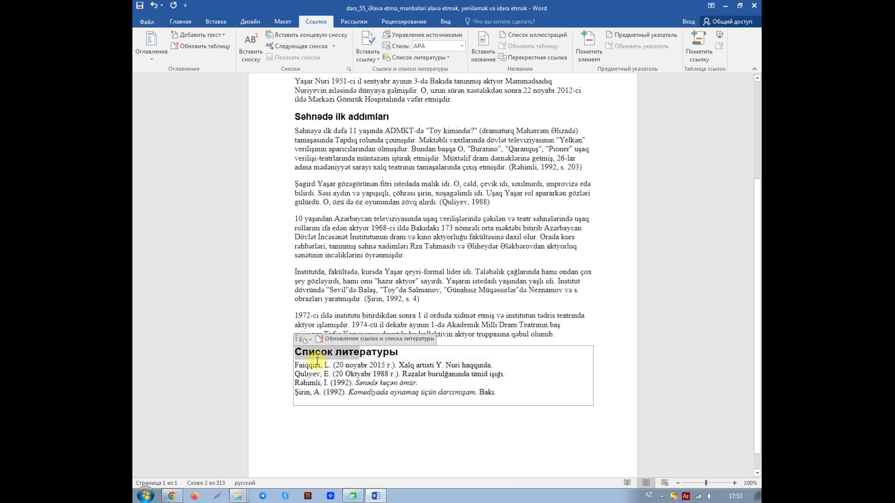
{"action": "key", "text": "shift+Right"}
{"action": "key", "text": "shift+Right"}
{"action": "key", "text": "shift+Right"}
{"action": "key", "text": "shift+Right"}
{"action": "key", "text": "shift+Left"}
{"action": "type", "text": "mənbələrin siyahısı"}
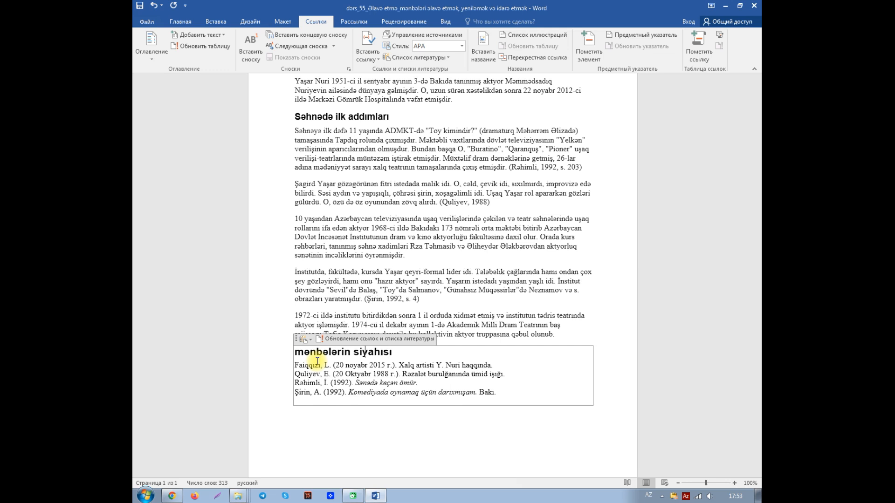
{"action": "key", "text": "Delete"}
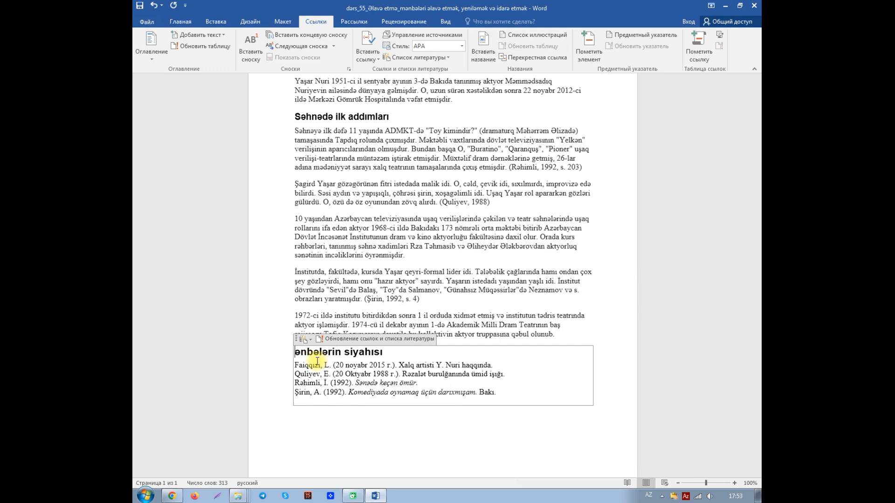
{"action": "type", "text": "M"}
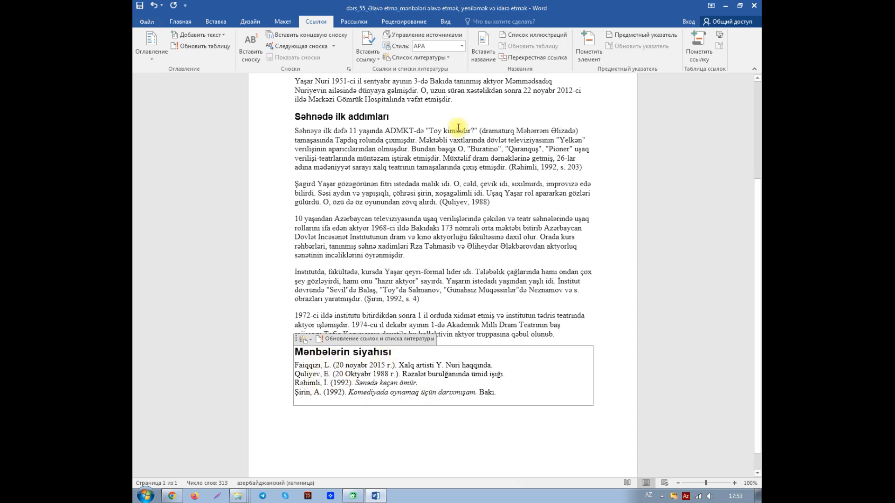
- Change the citation and bibliography style to "ГОСТ — сортировка по именам" and select the generated list
{"action": "left_click", "coordinate": [462, 45]}
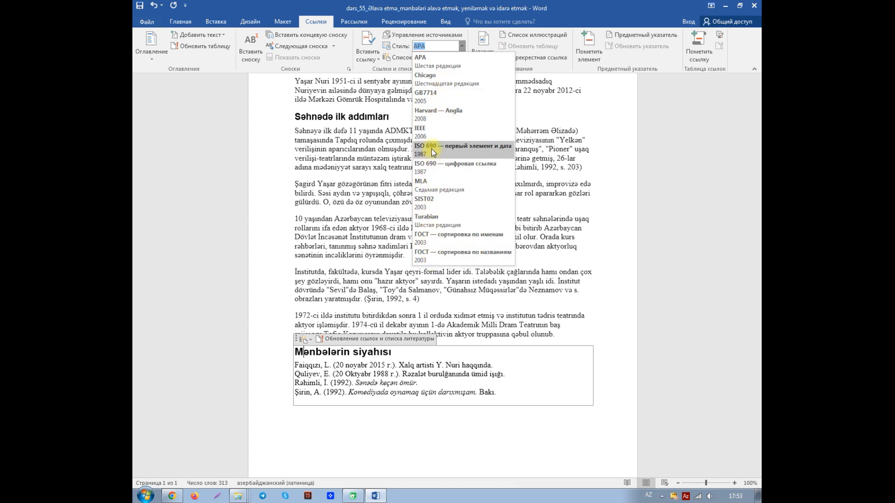
{"action": "left_click", "coordinate": [436, 234]}
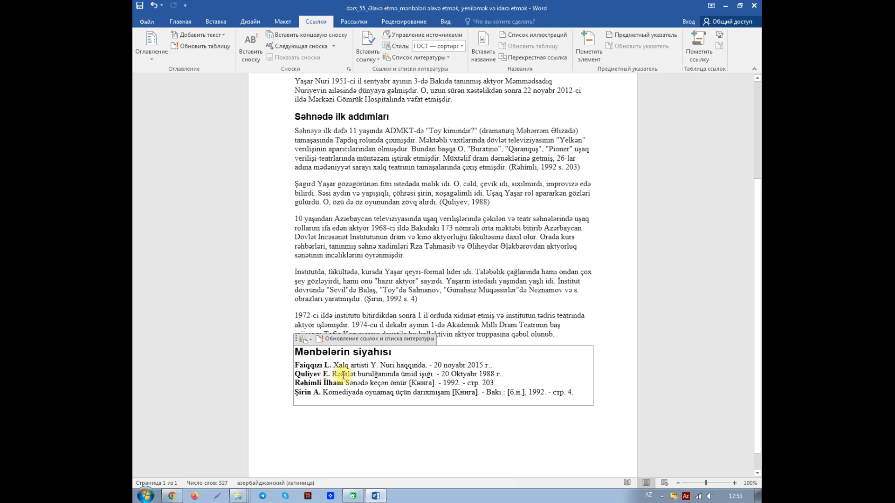
{"action": "left_click", "coordinate": [348, 375]}
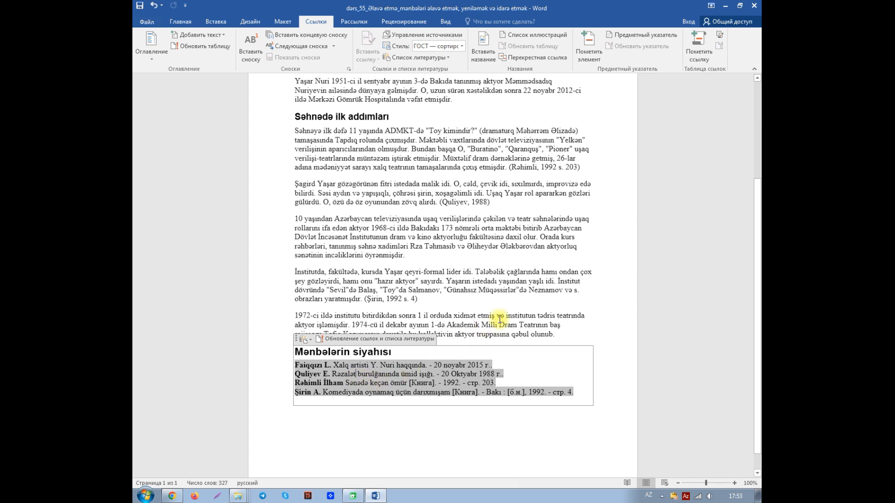
- Edit the source cited after "zövq alırdı.", changing the author's initial to N., and apply the change to both source lists
{"action": "left_click", "coordinate": [463, 204]}
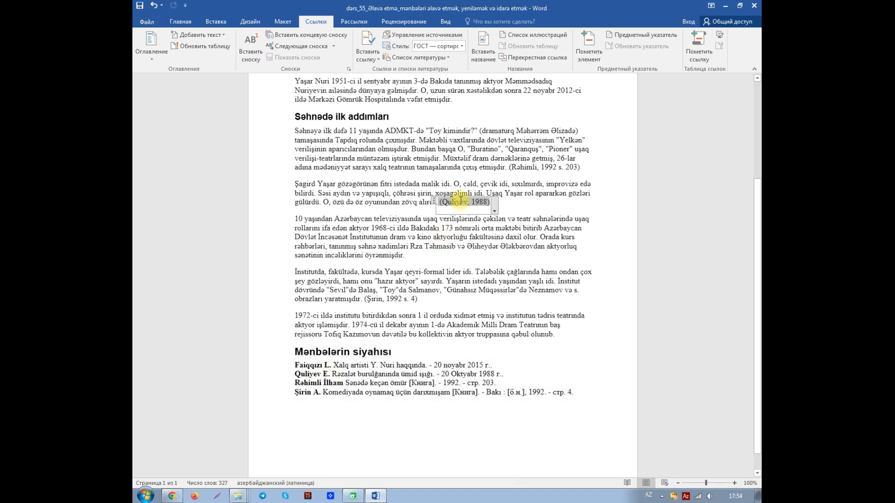
{"action": "left_click", "coordinate": [495, 211]}
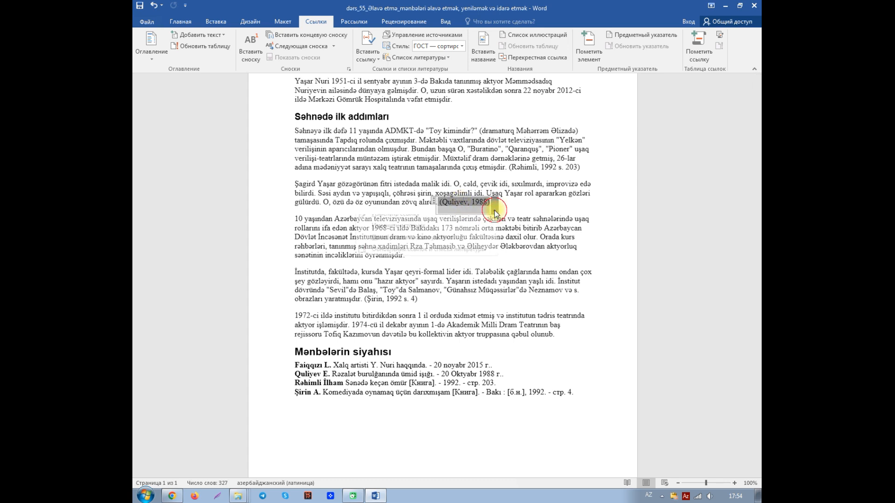
{"action": "left_click", "coordinate": [409, 233]}
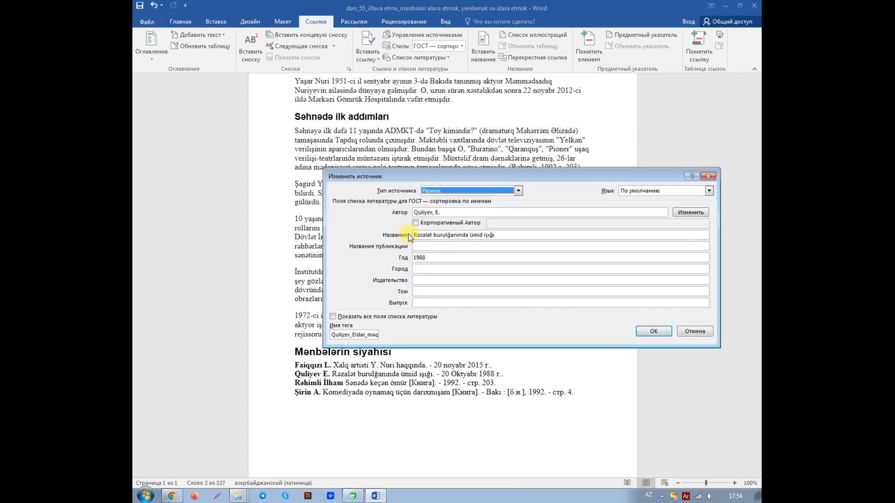
{"action": "left_click", "coordinate": [438, 213]}
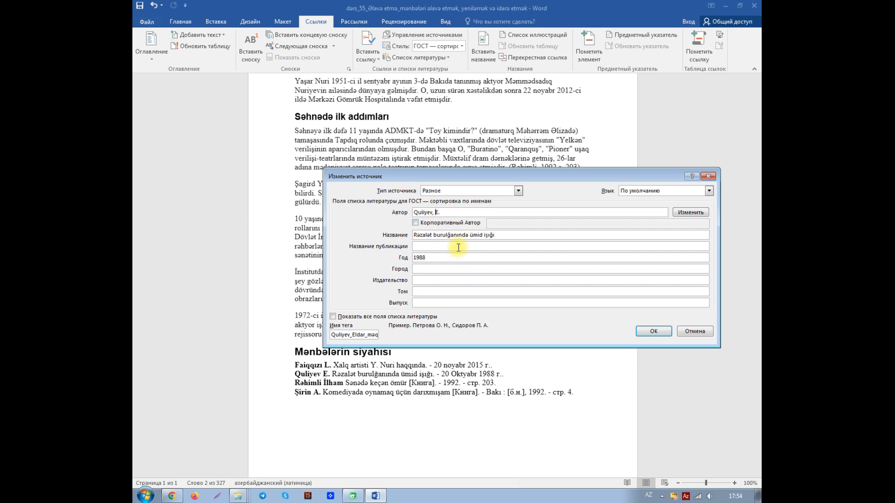
{"action": "type", "text": "N."}
{"action": "left_click", "coordinate": [654, 331]}
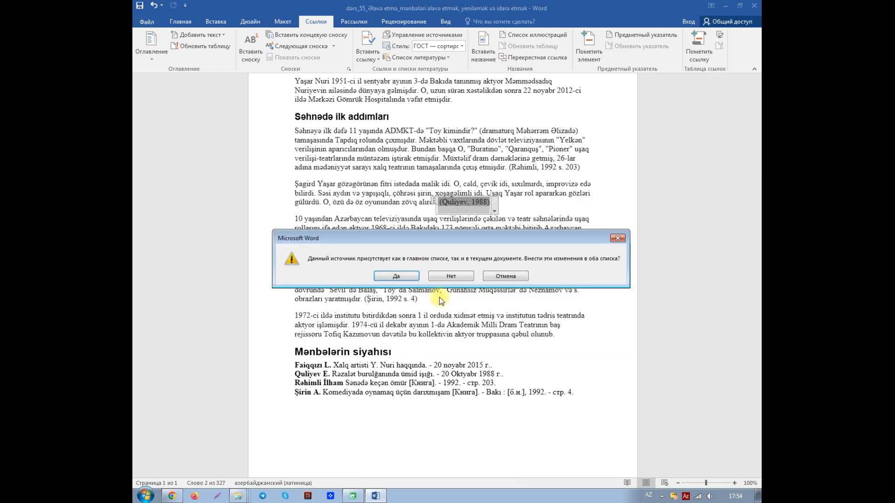
{"action": "left_click", "coordinate": [396, 278]}
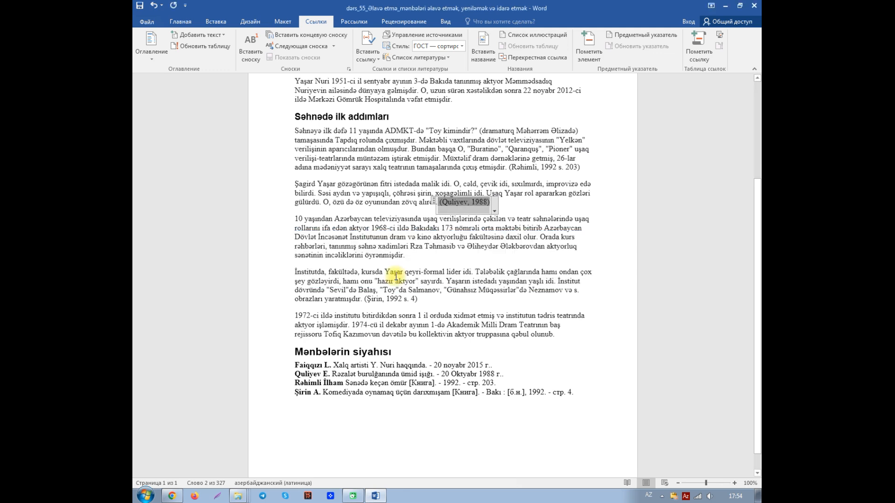
- Reopen the source cited after "zövq alırdı." to check the author's initial, and close it without further edits
{"action": "left_click", "coordinate": [494, 212]}
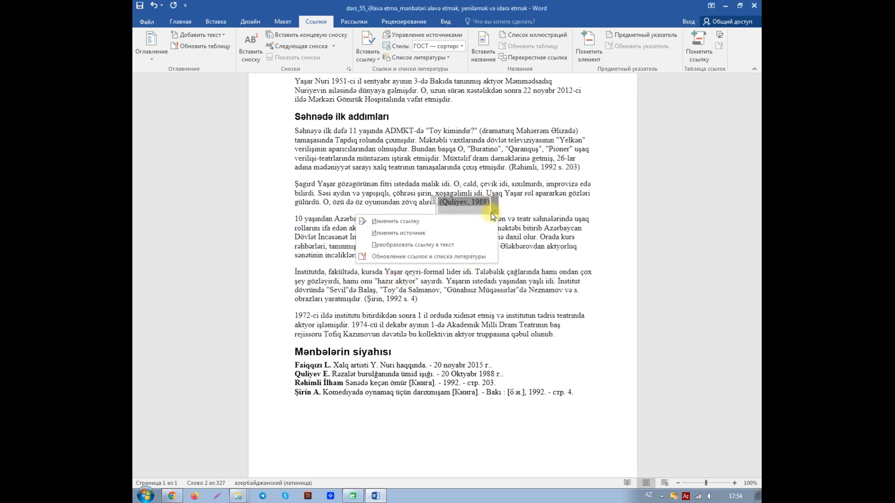
{"action": "left_click", "coordinate": [429, 232]}
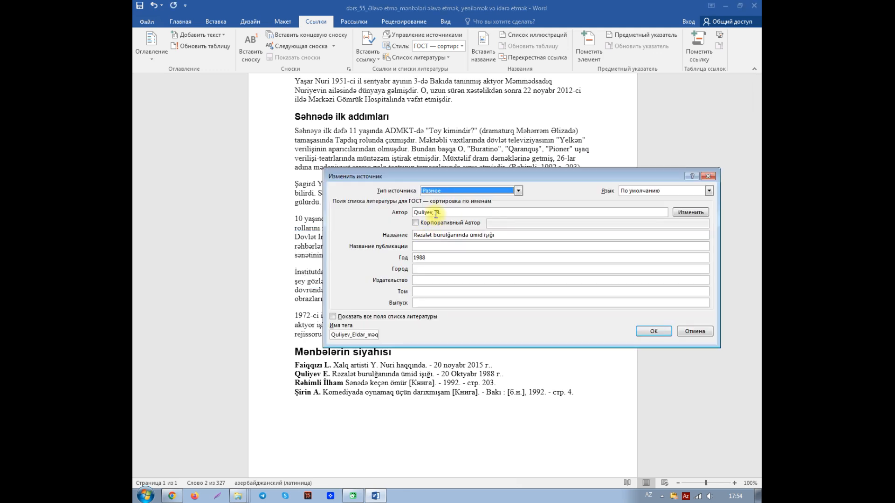
{"action": "left_click", "coordinate": [654, 331]}
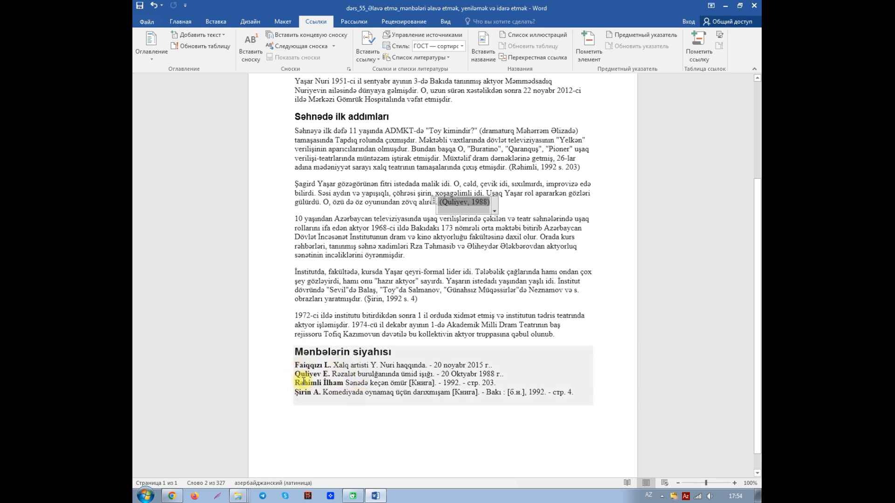
- Update the citations and bibliography, and examine the entry for "Rəzalət burulğanında ümid işığı"
{"action": "left_click", "coordinate": [355, 370]}
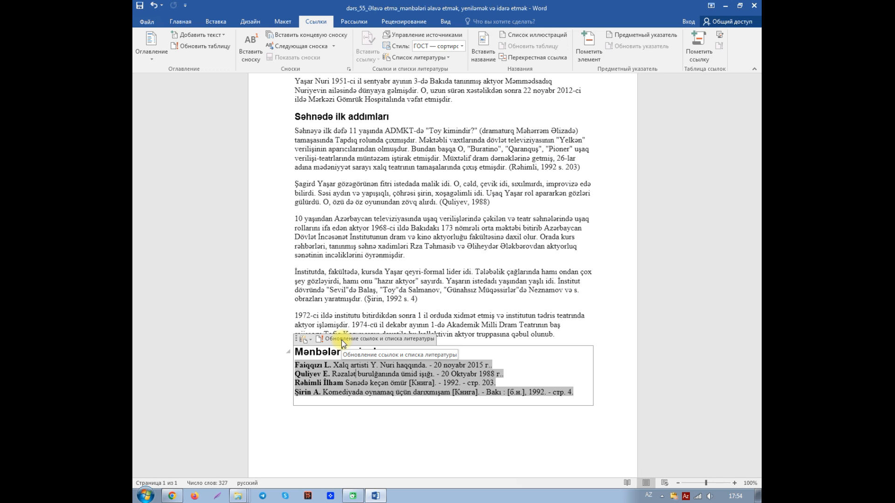
{"action": "left_click", "coordinate": [343, 344]}
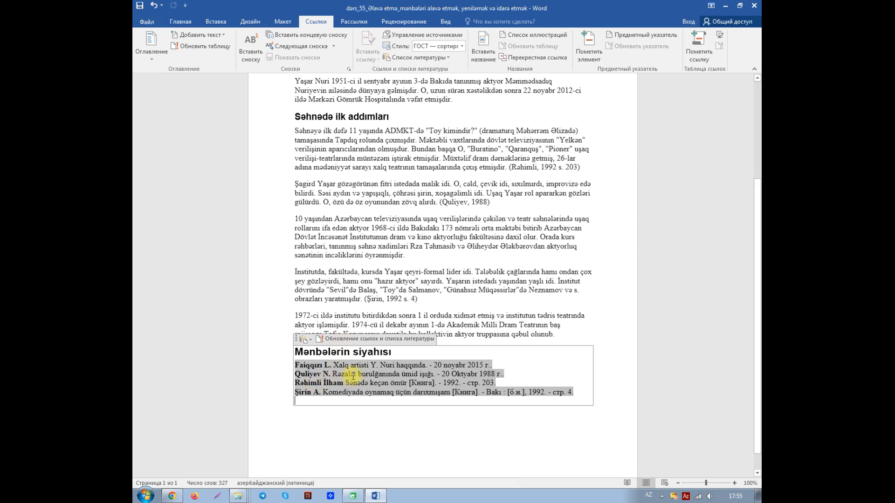
{"action": "left_click", "coordinate": [354, 376]}
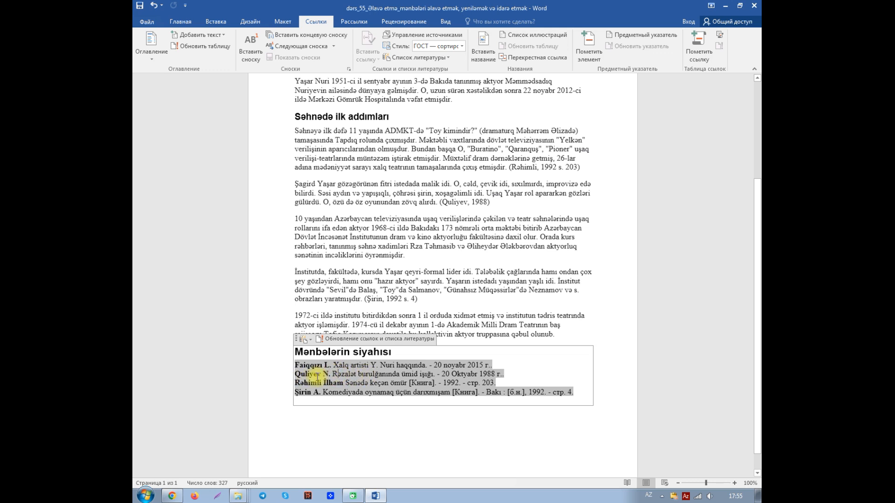
{"action": "left_click_drag", "start_coordinate": [295, 374], "coordinate": [506, 373]}
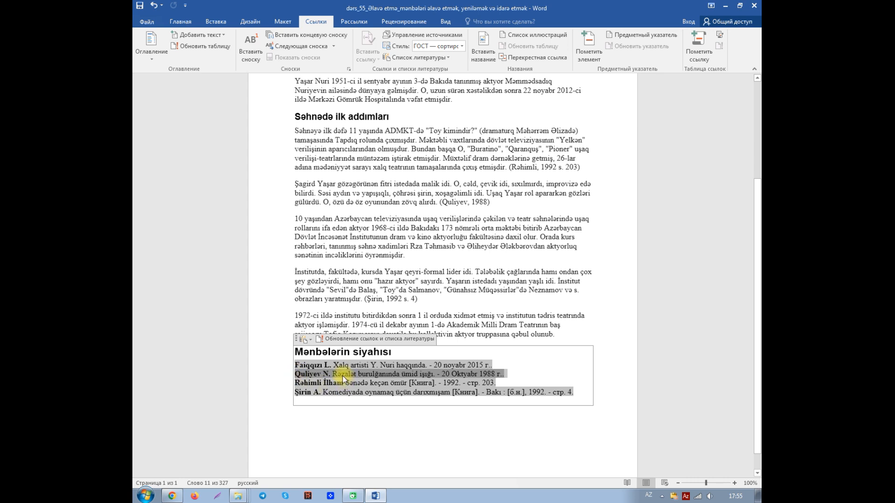
{"action": "left_click", "coordinate": [411, 376]}
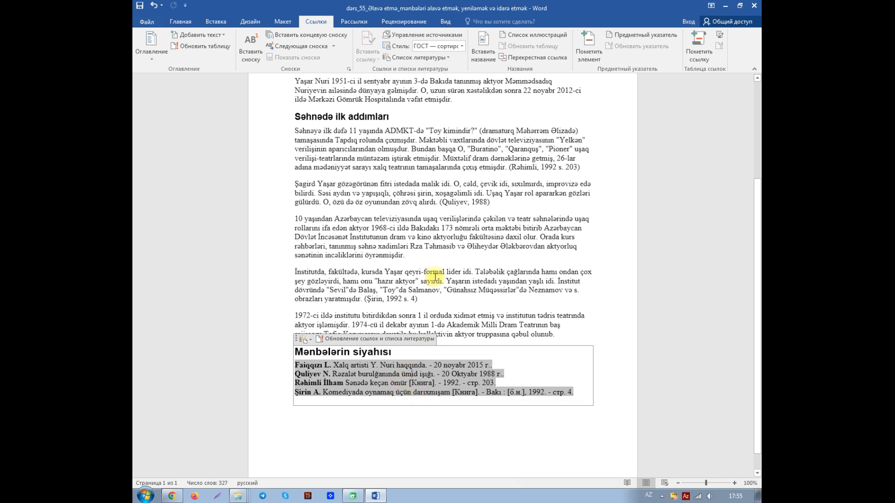
- Delete the citation after "zövq alırdı." and update the bibliography
{"action": "left_click", "coordinate": [453, 203]}
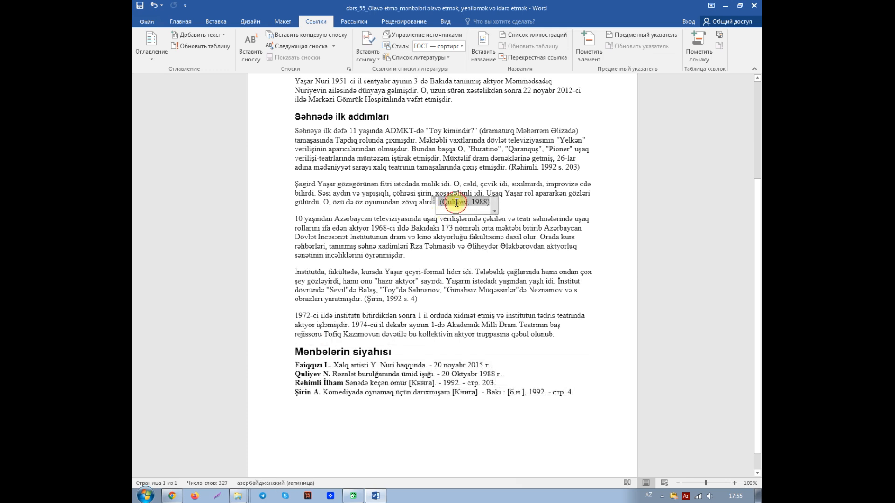
{"action": "left_click", "coordinate": [433, 202]}
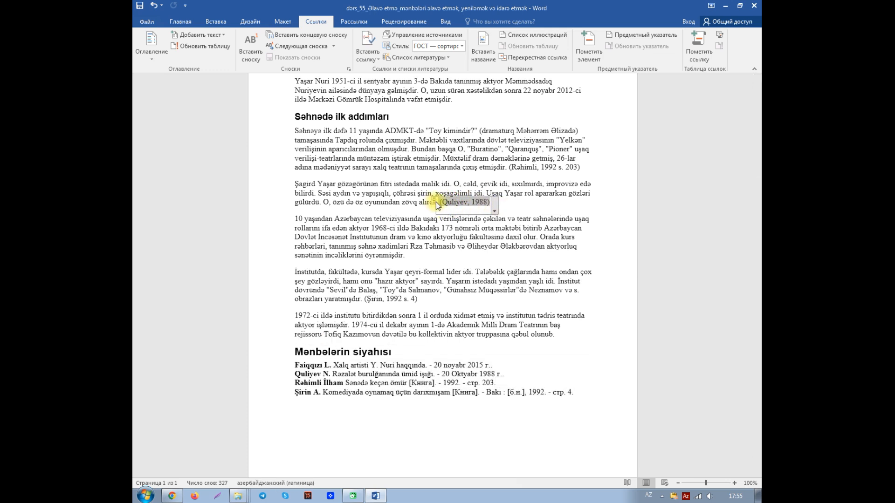
{"action": "left_click", "coordinate": [434, 201]}
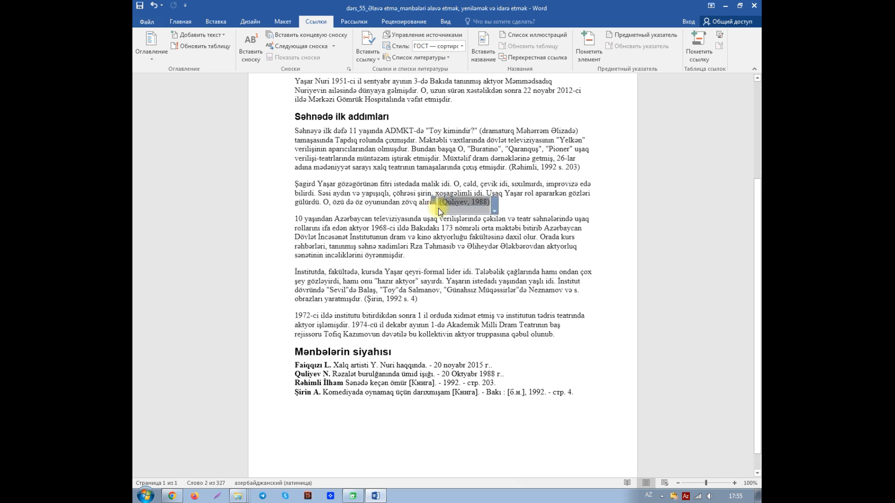
{"action": "key", "text": "Delete"}
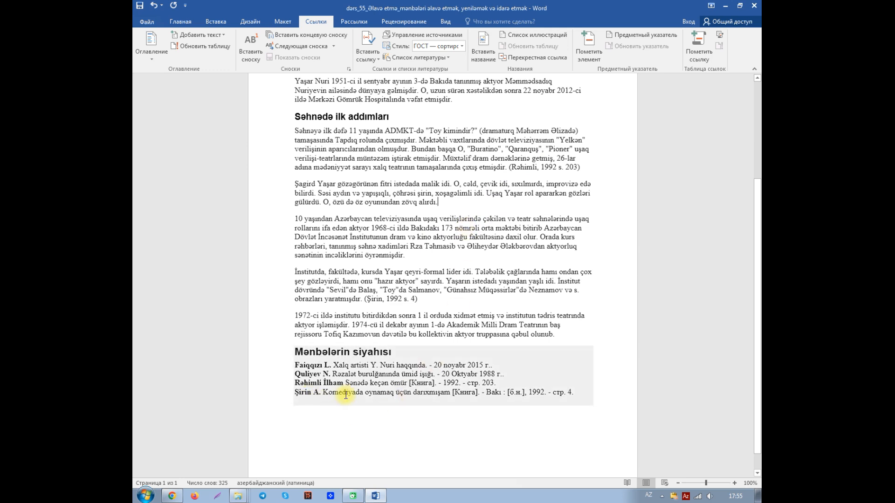
{"action": "left_click", "coordinate": [356, 369]}
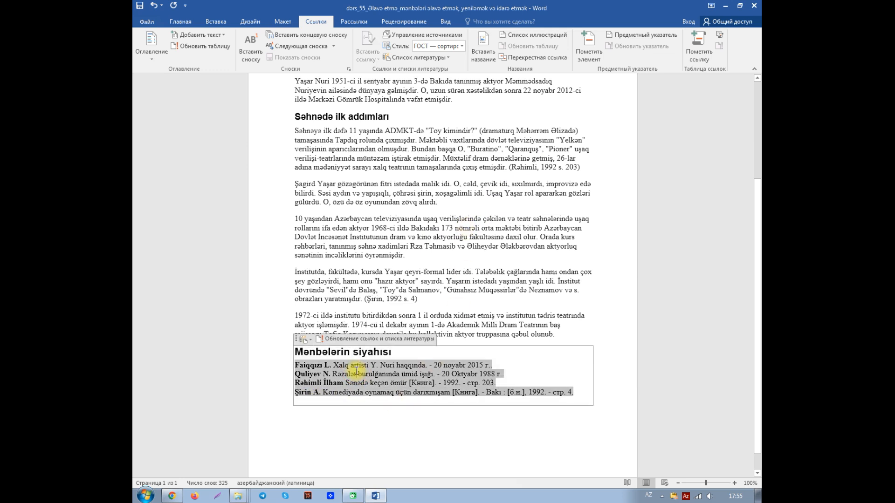
{"action": "left_click", "coordinate": [337, 339]}
{"action": "left_click", "coordinate": [419, 384]}
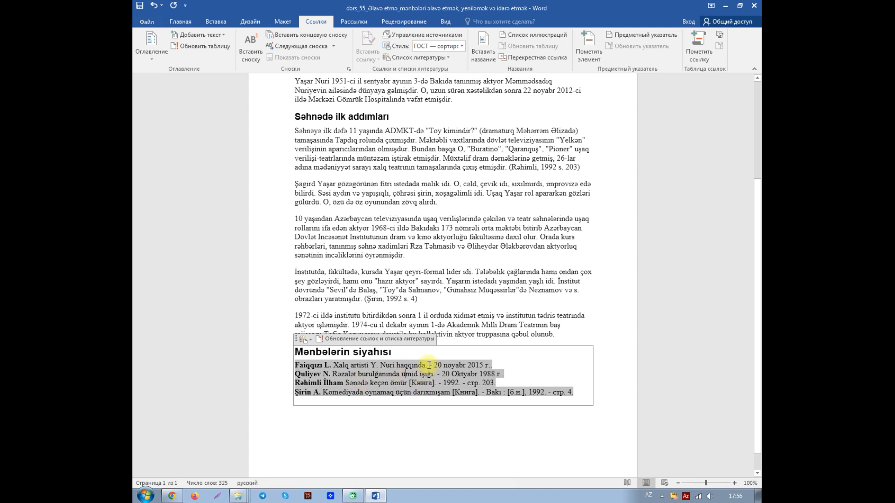
- Delete the 1988 source "Rəzalət burulğanında ümid işığı" from the current and master source lists, and update the bibliography
{"action": "left_click", "coordinate": [416, 34]}
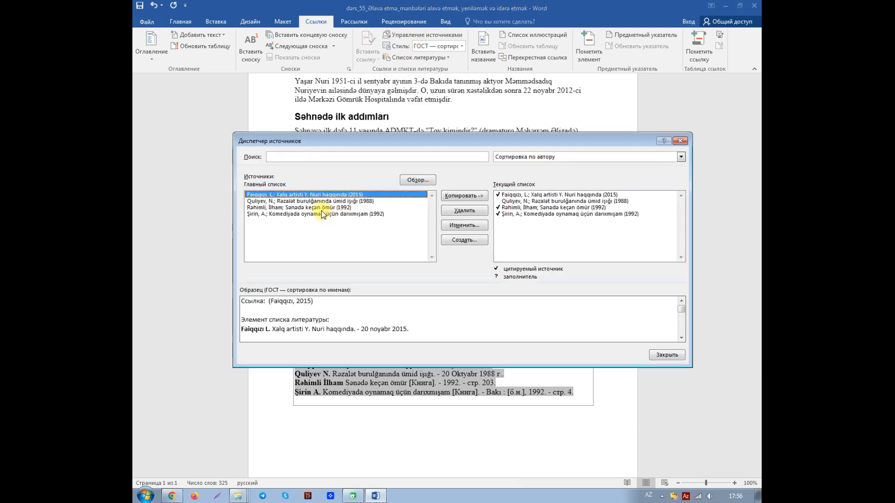
{"action": "left_click", "coordinate": [310, 202]}
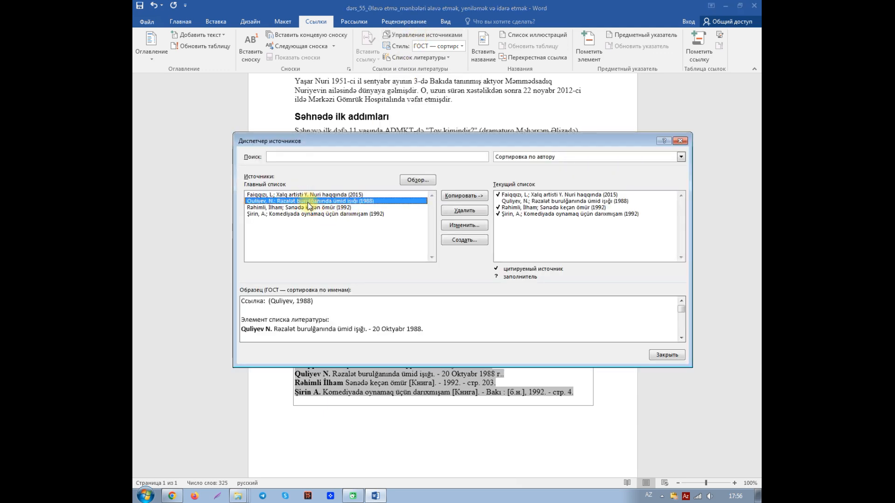
{"action": "left_click", "coordinate": [514, 202]}
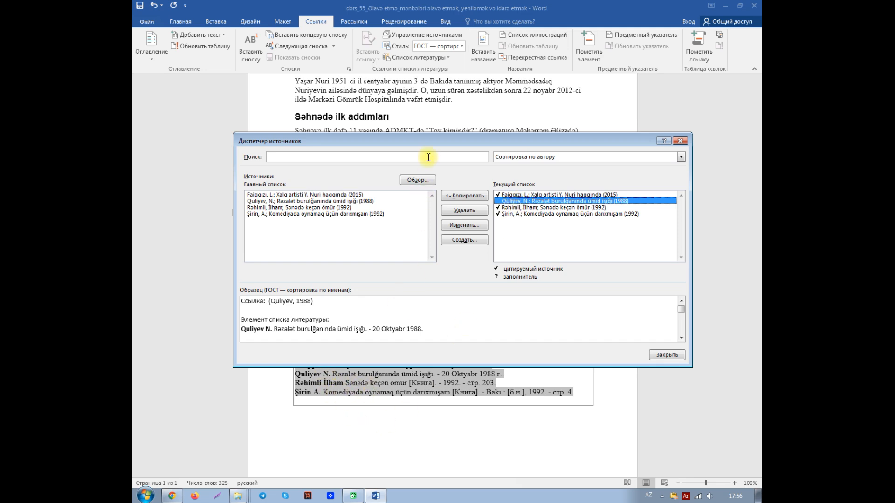
{"action": "left_click_drag", "start_coordinate": [424, 141], "coordinate": [425, 114]}
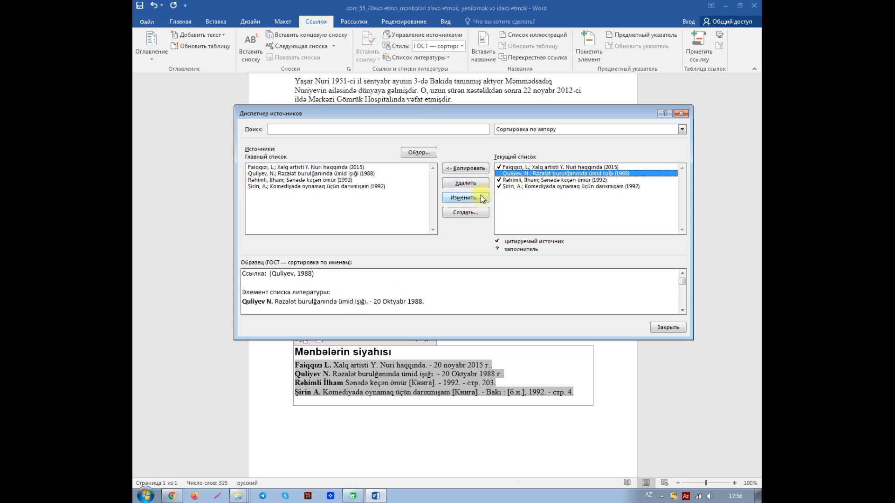
{"action": "left_click", "coordinate": [461, 184]}
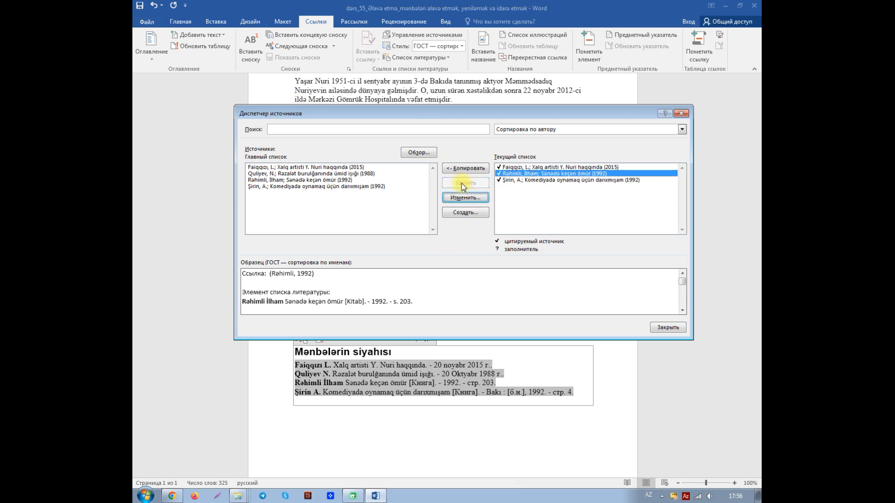
{"action": "left_click", "coordinate": [268, 173]}
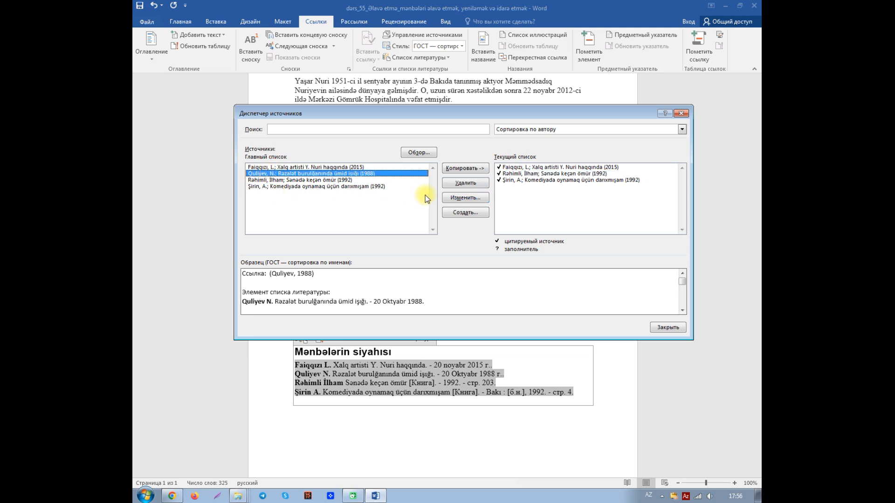
{"action": "left_click", "coordinate": [461, 184]}
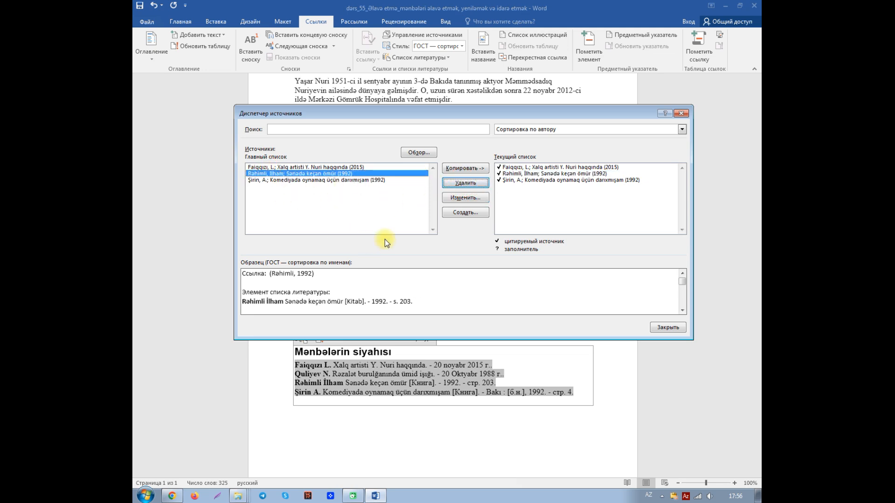
{"action": "left_click", "coordinate": [668, 328]}
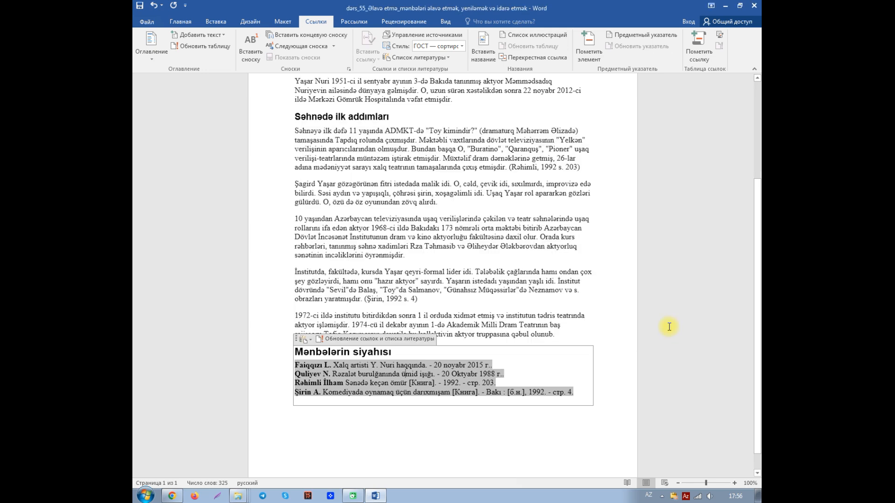
{"action": "left_click", "coordinate": [351, 340]}
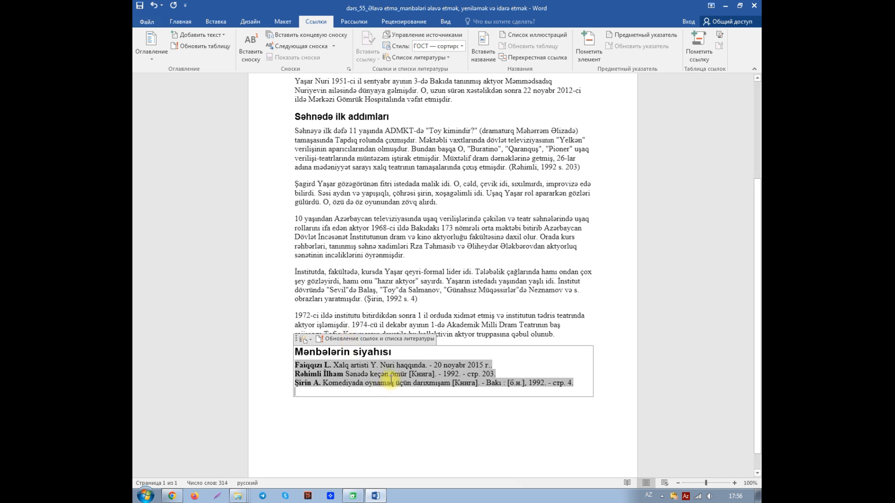